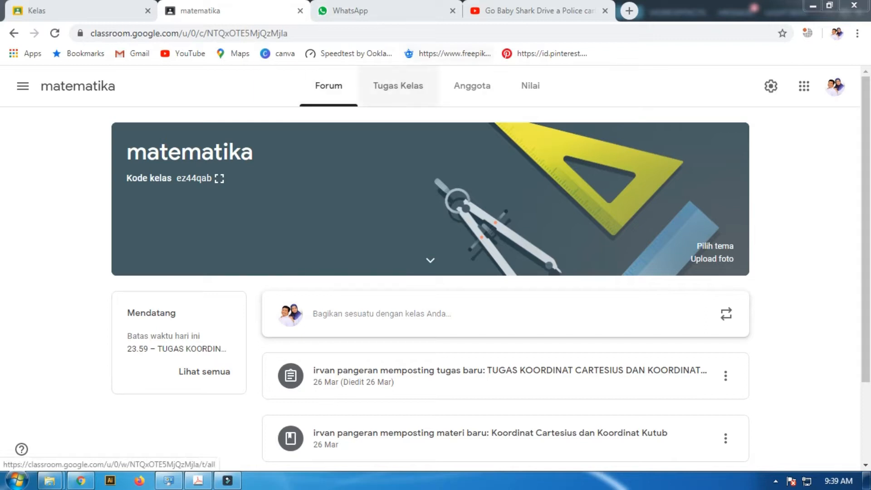
Open the class's classwork list and view the details of the Koordinat Cartesius dan Koordinat Kutub material and its assignment
{"action": "left_click", "coordinate": [398, 86]}
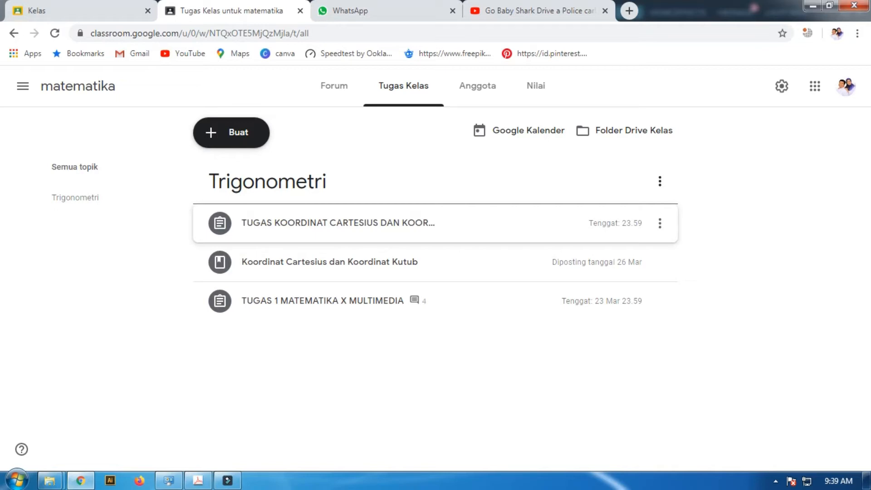
{"action": "left_click", "coordinate": [330, 262]}
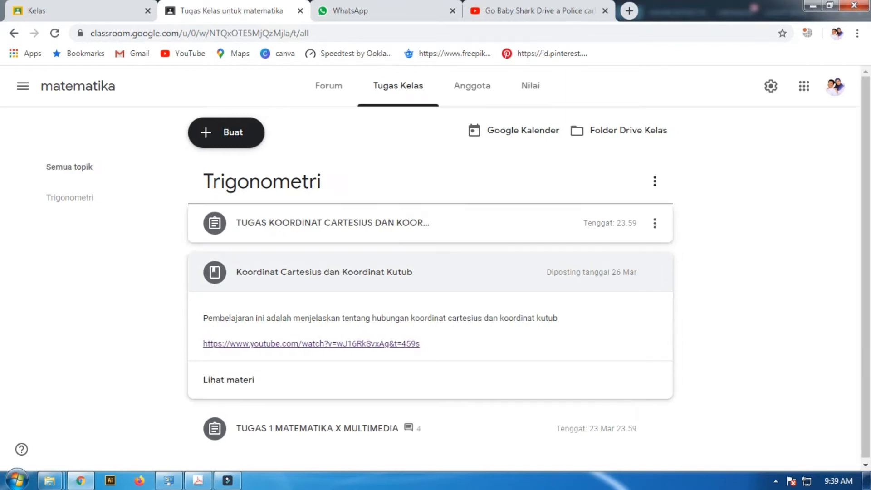
{"action": "left_click", "coordinate": [331, 222]}
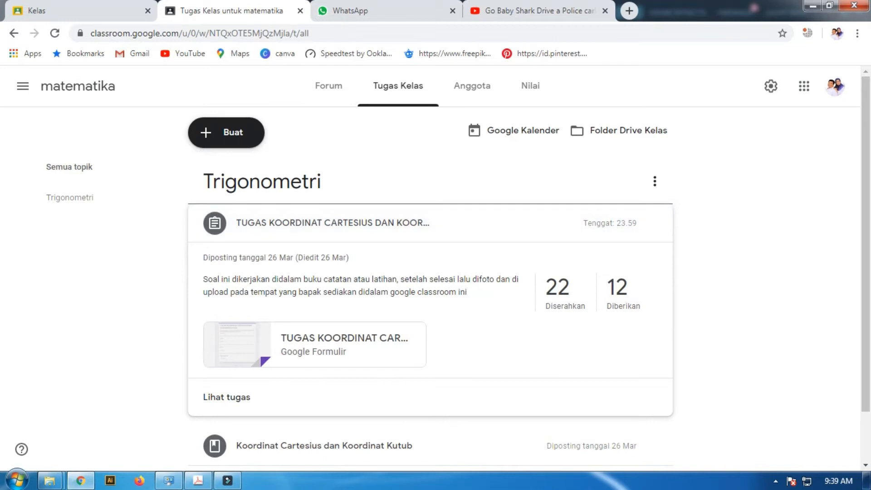
Add a new classwork topic named STATISTIKA
{"action": "left_click", "coordinate": [226, 132]}
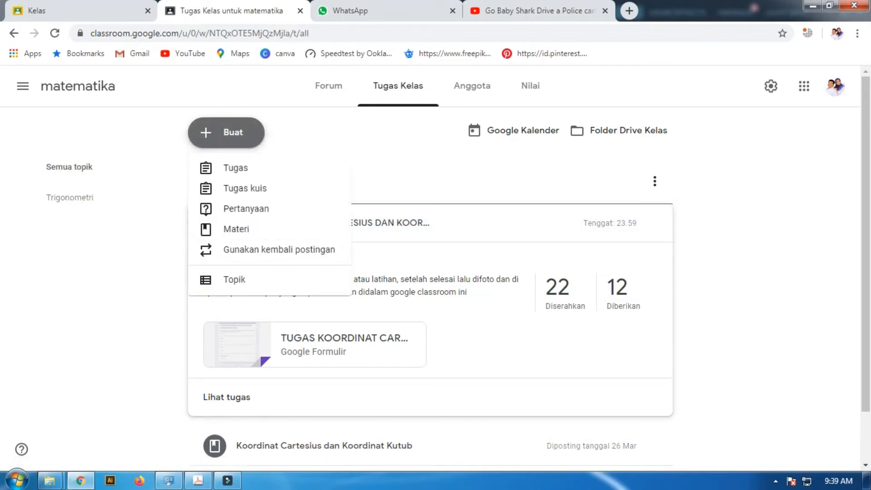
{"action": "left_click", "coordinate": [234, 279]}
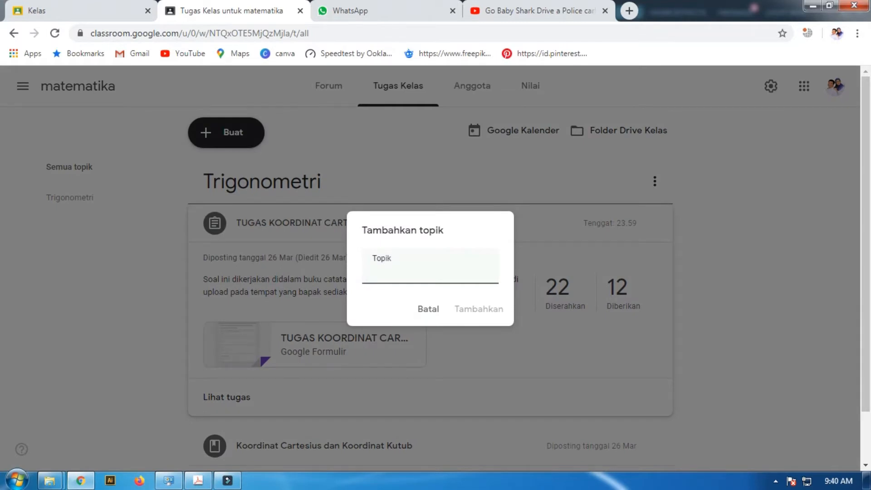
{"action": "type", "text": "STATISTIKA"}
{"action": "key", "text": "Return"}
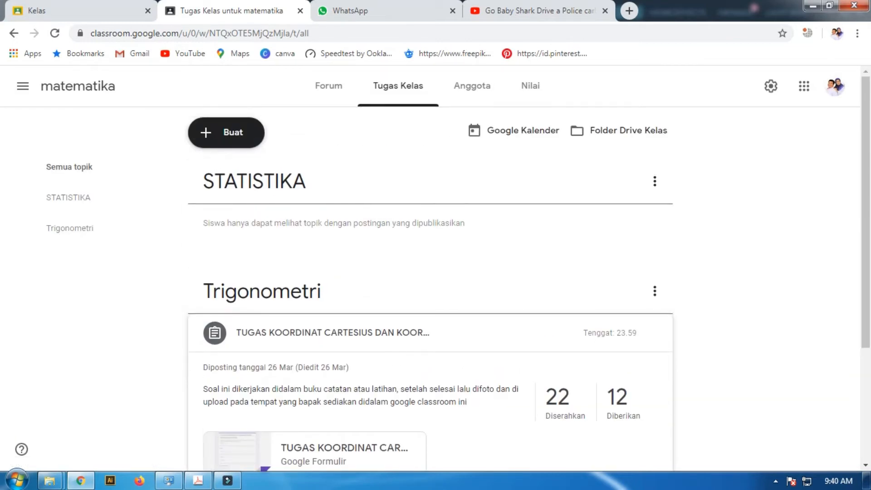
Start a new class material and title it RATA RATA, leaving the description empty
{"action": "left_click", "coordinate": [226, 132]}
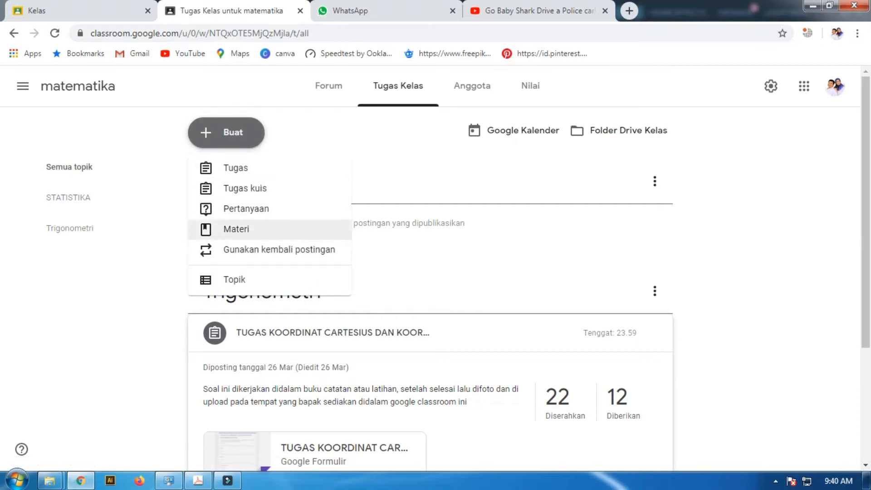
{"action": "left_click", "coordinate": [236, 229]}
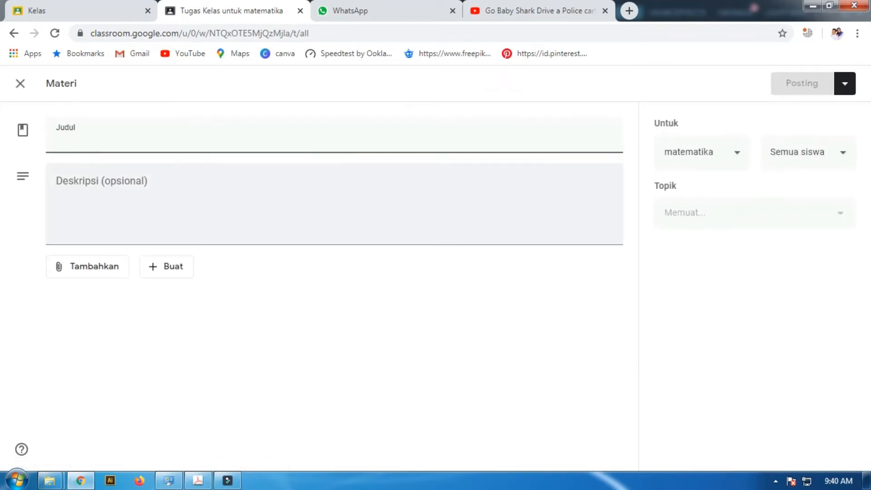
{"action": "type", "text": "RATA RATA"}
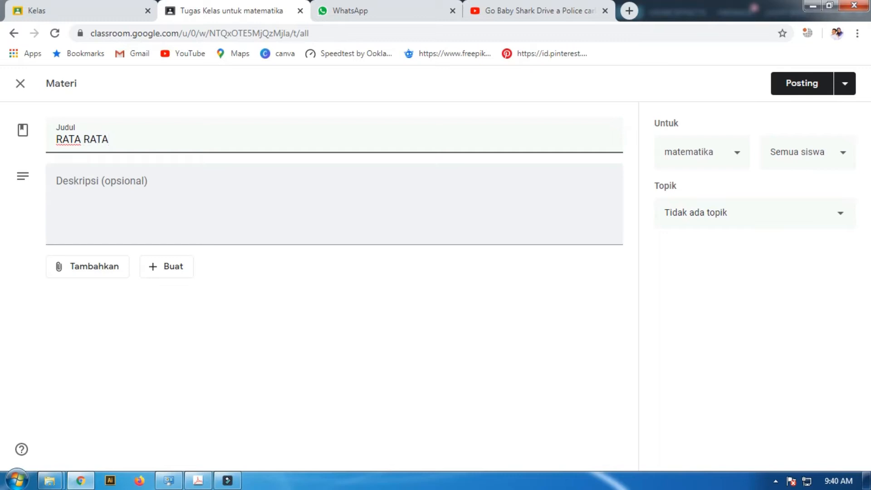
{"action": "key", "text": "Tab"}
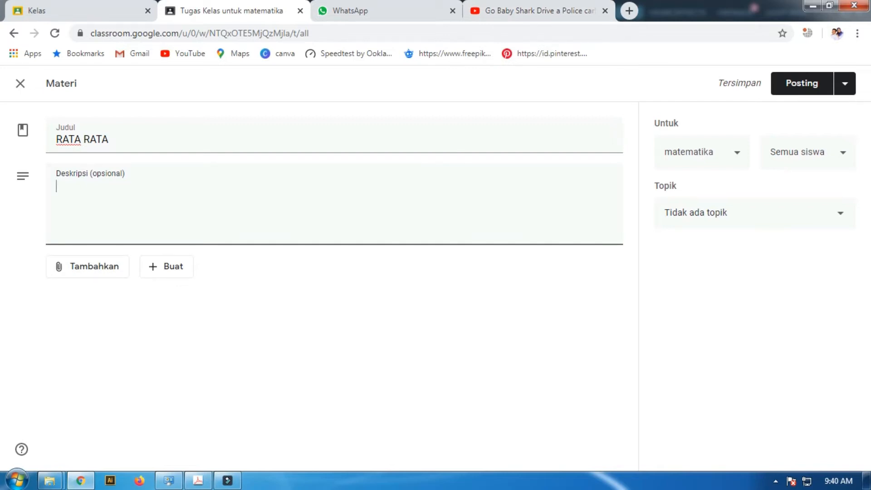
{"action": "left_click", "coordinate": [87, 266]}
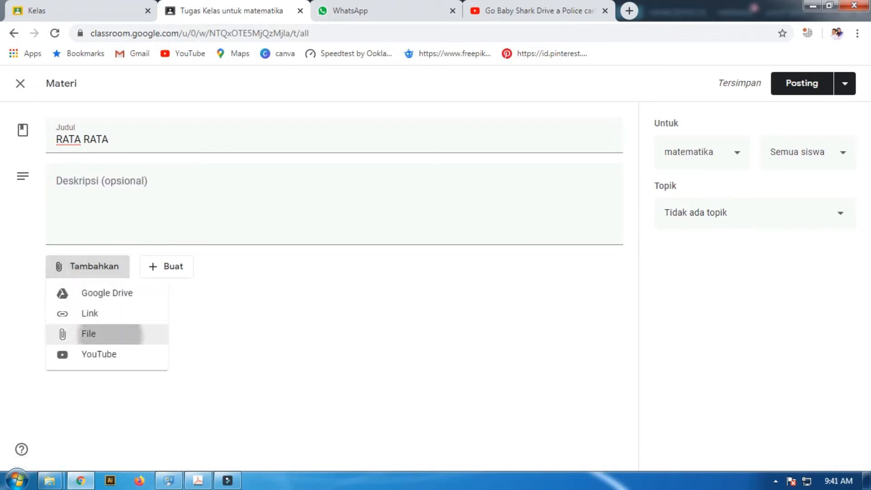
{"action": "left_click", "coordinate": [104, 333]}
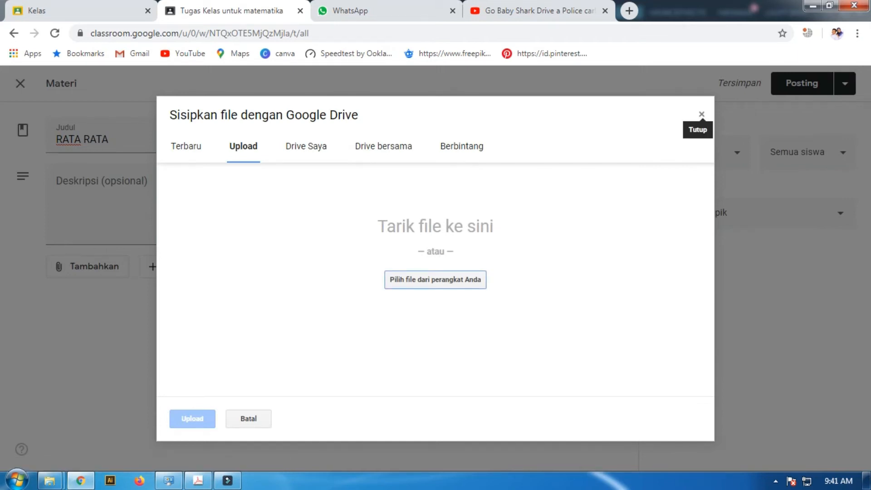
{"action": "left_click", "coordinate": [701, 114]}
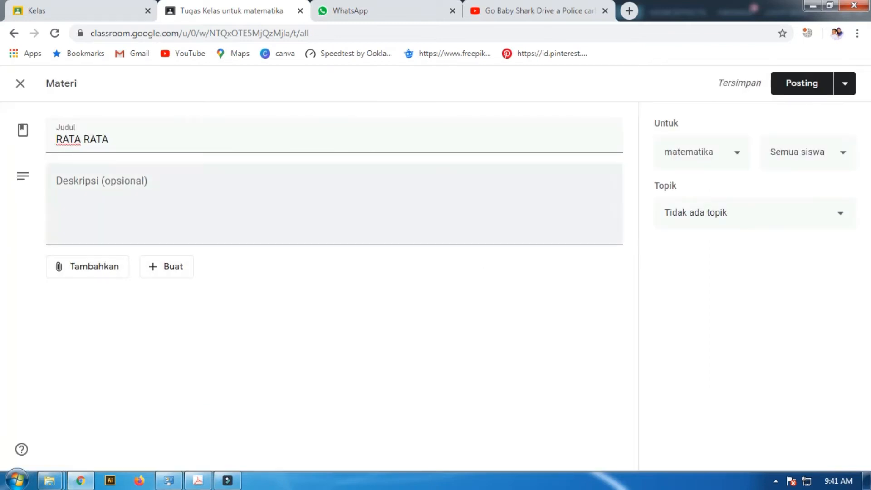
Open Google in a new browser tab and search for "materi statistika"
{"action": "left_click", "coordinate": [629, 10]}
{"action": "type", "text": "GO"}
{"action": "key", "text": "Return"}
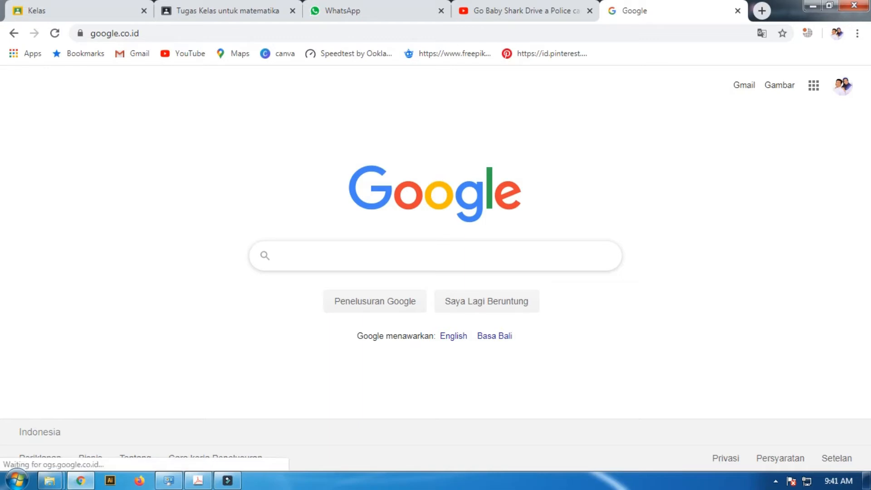
{"action": "type", "text": "statistika"}
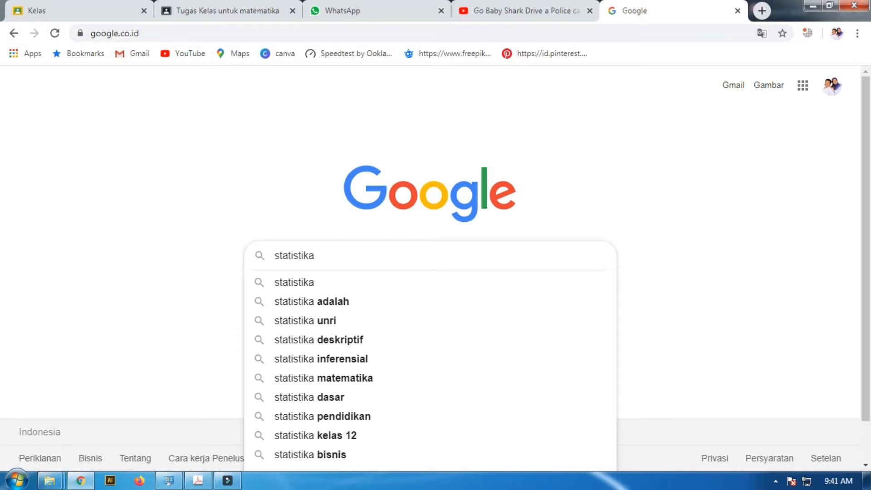
{"action": "key", "text": "Left"}
{"action": "key", "text": "Left"}
{"action": "key", "text": "Left"}
{"action": "key", "text": "Left"}
{"action": "key", "text": "Left"}
{"action": "key", "text": "Left"}
{"action": "key", "text": "Left"}
{"action": "key", "text": "Left"}
{"action": "key", "text": "Left"}
{"action": "key", "text": "Left"}
{"action": "type", "text": "materi"}
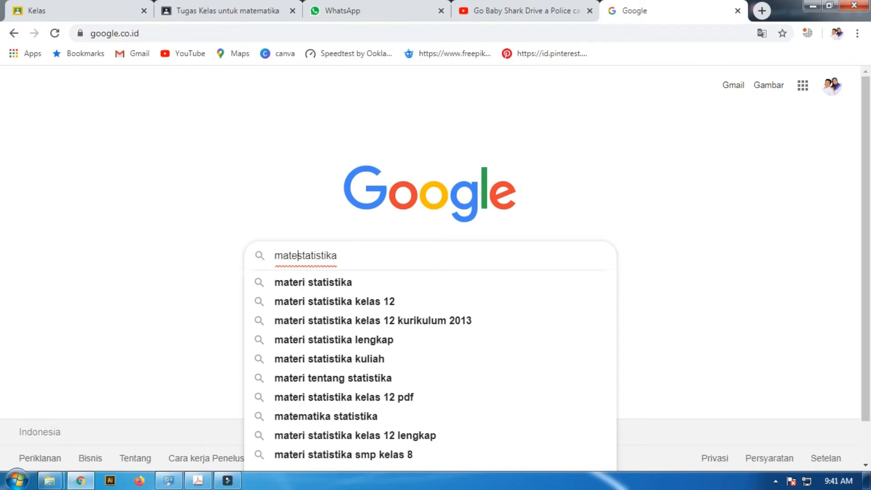
{"action": "key", "text": "Return"}
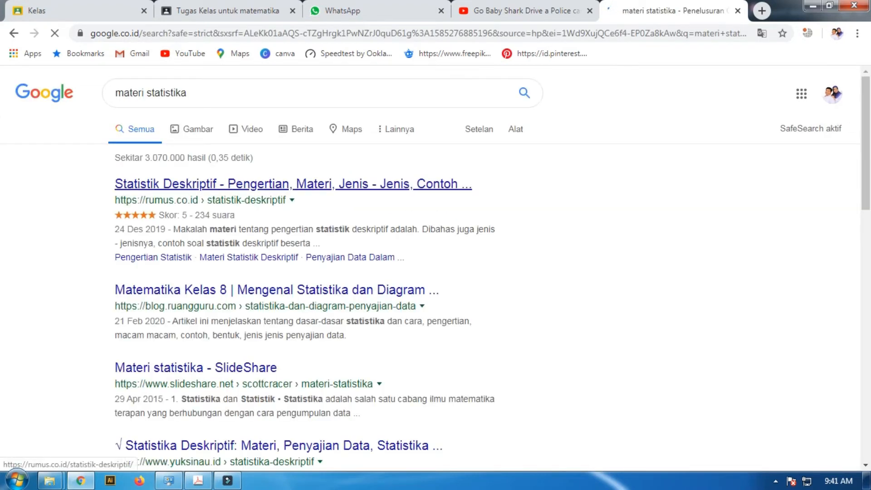
Open the Statistik Deskriptif article on rumus.co.id, copy its web address and return to the Classroom material
{"action": "left_click", "coordinate": [293, 185]}
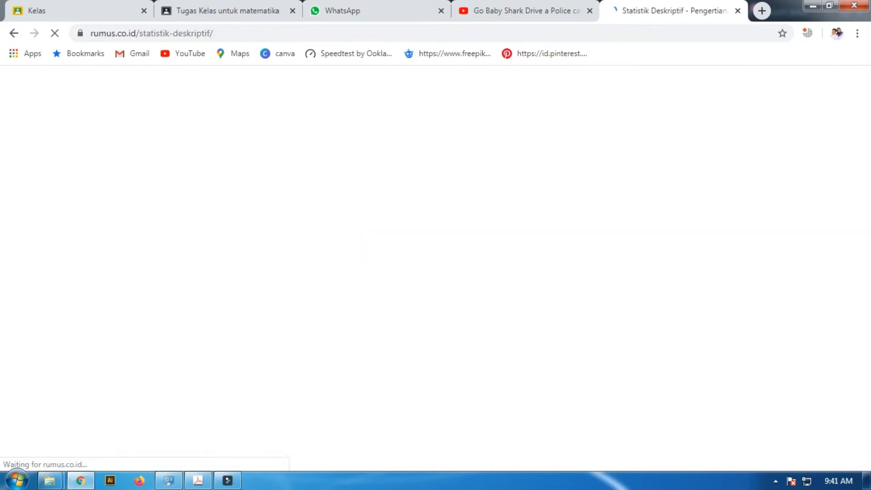
{"action": "scroll", "coordinate": [435, 267], "scroll_direction": "down", "scroll_amount": 15}
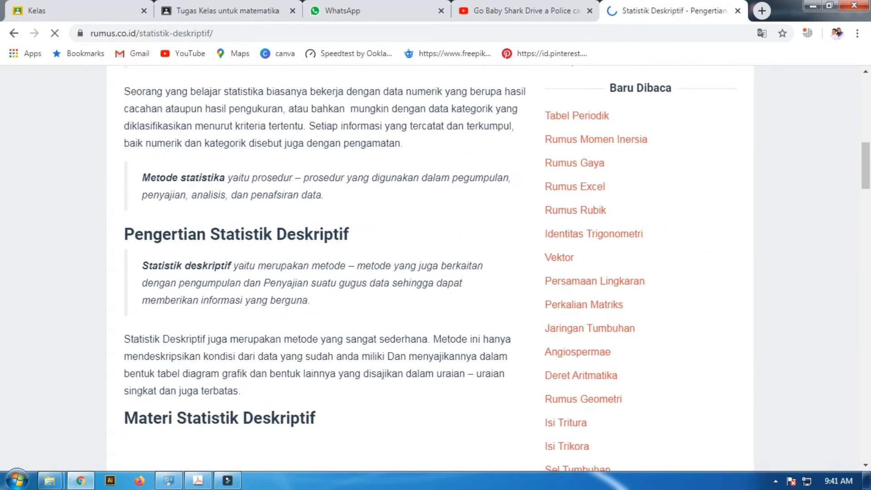
{"action": "scroll", "coordinate": [435, 268], "scroll_direction": "down", "scroll_amount": 10}
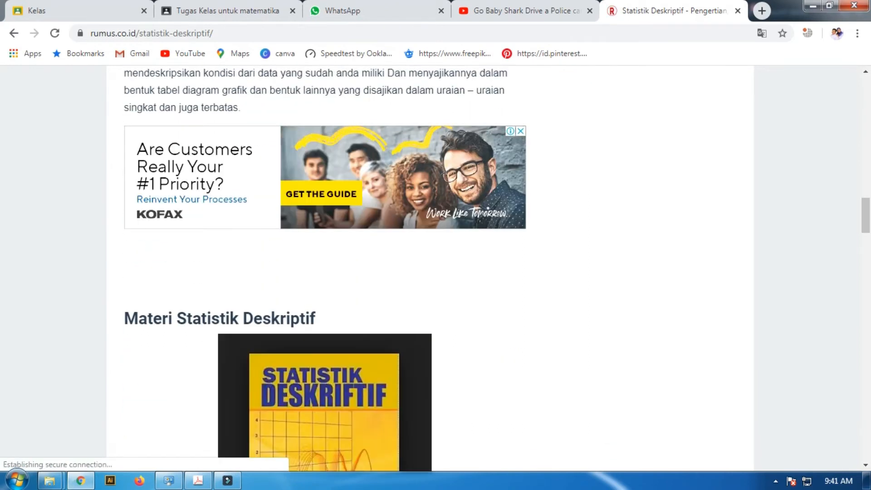
{"action": "scroll", "coordinate": [318, 267], "scroll_direction": "down", "scroll_amount": 10}
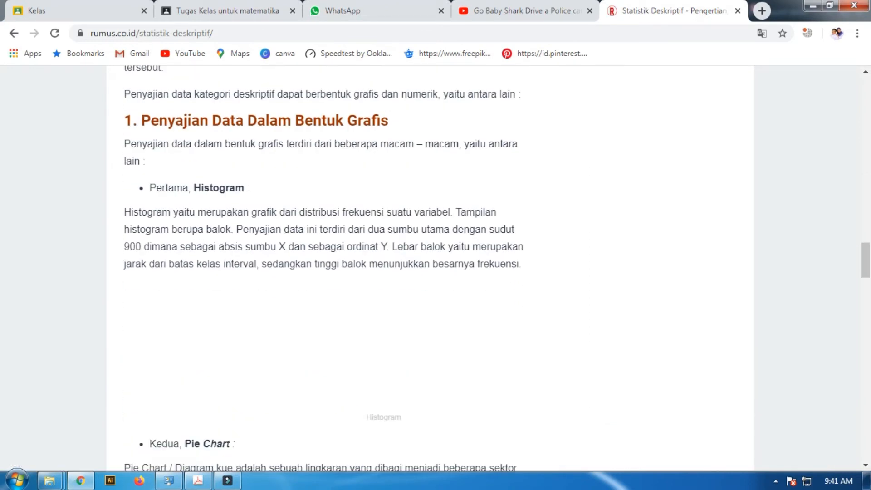
{"action": "scroll", "coordinate": [430, 268], "scroll_direction": "up", "scroll_amount": 20}
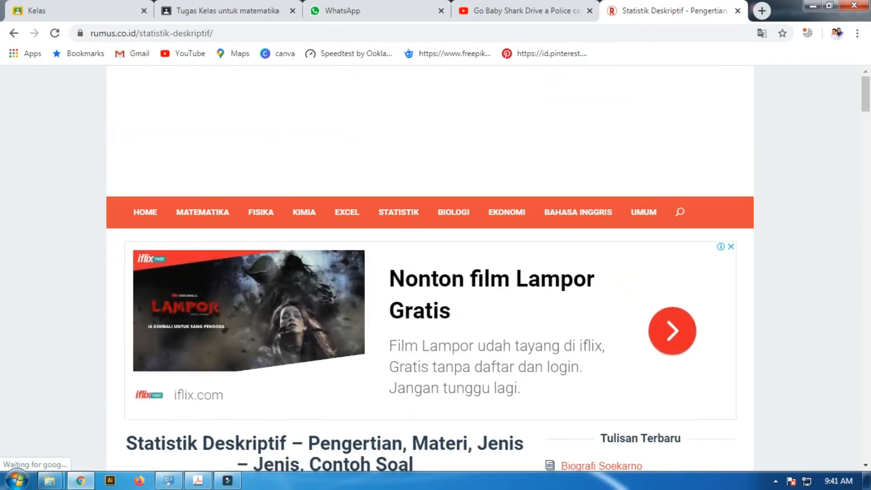
{"action": "key", "text": "ctrl+l"}
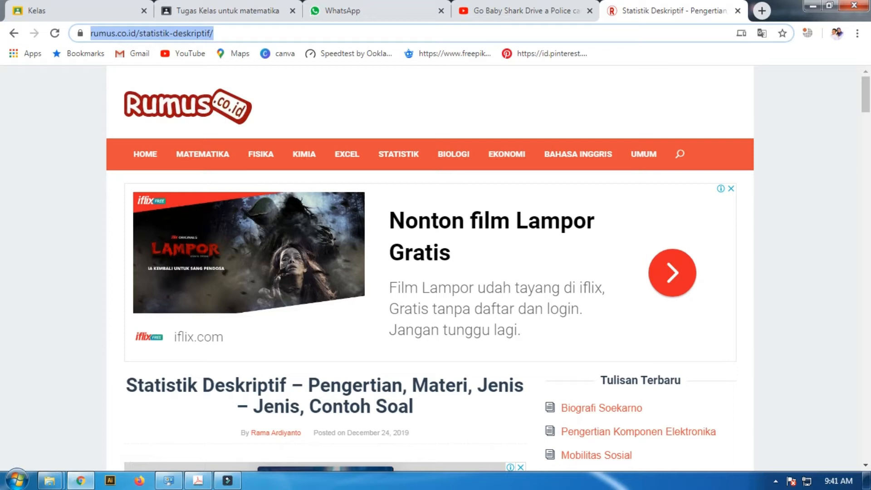
{"action": "right_click", "coordinate": [212, 32]}
{"action": "left_click", "coordinate": [241, 99]}
{"action": "left_click", "coordinate": [236, 11]}
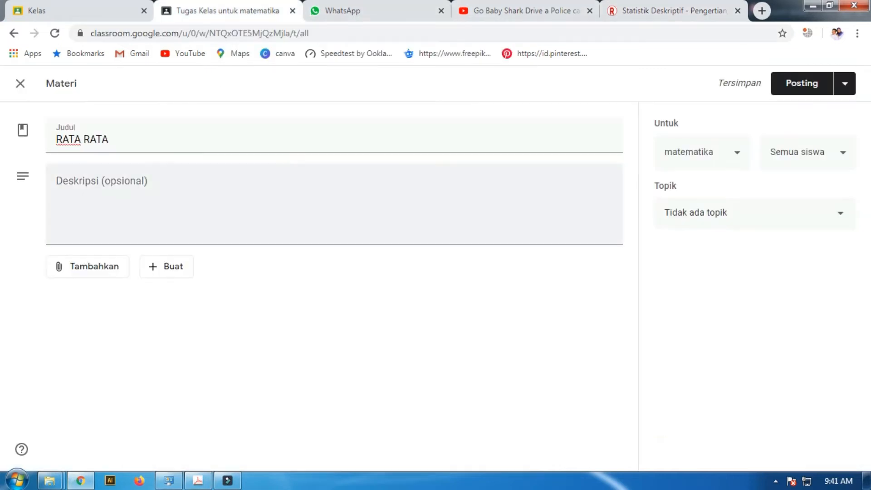
{"action": "left_click", "coordinate": [87, 266]}
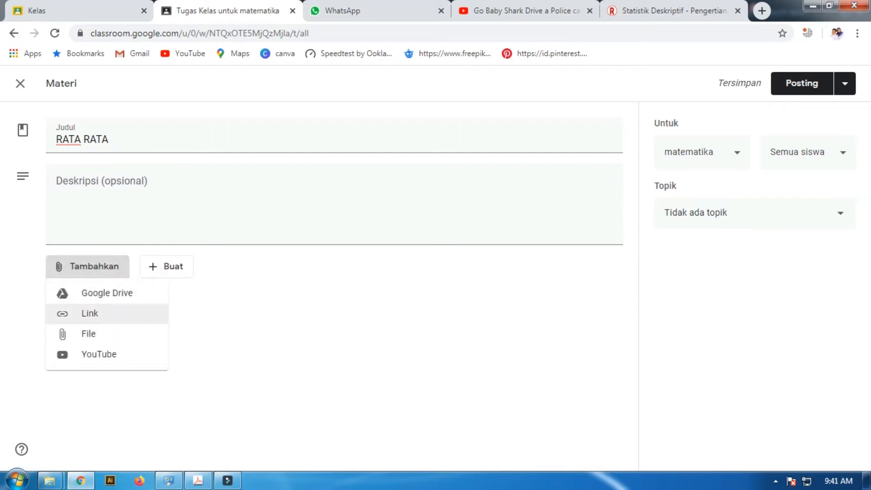
{"action": "left_click", "coordinate": [90, 313]}
{"action": "right_click", "coordinate": [393, 274]}
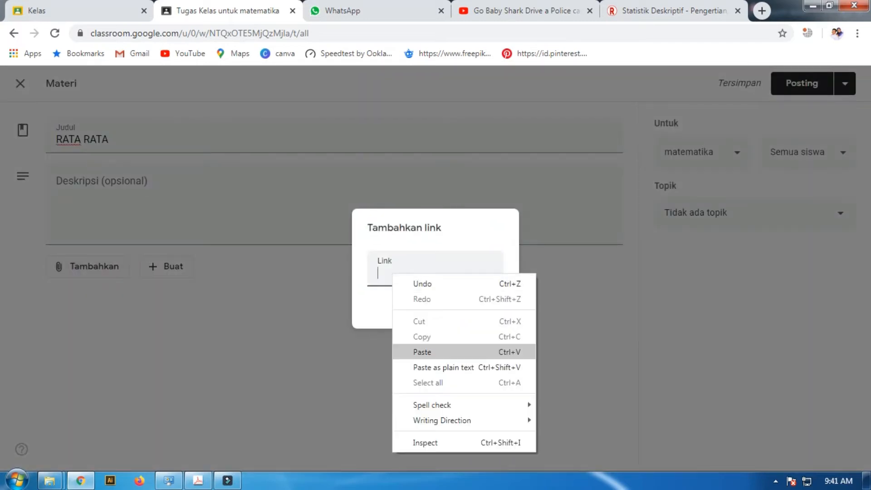
{"action": "left_click", "coordinate": [422, 352]}
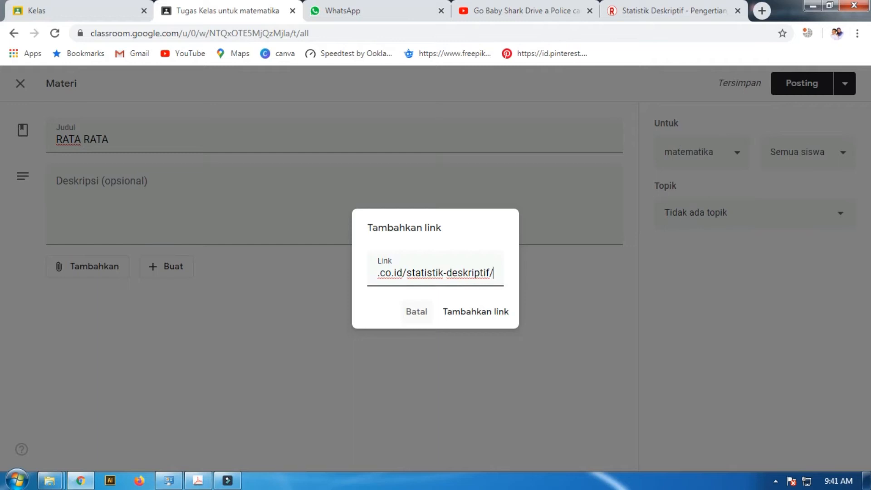
{"action": "left_click", "coordinate": [416, 311]}
{"action": "left_click", "coordinate": [87, 266]}
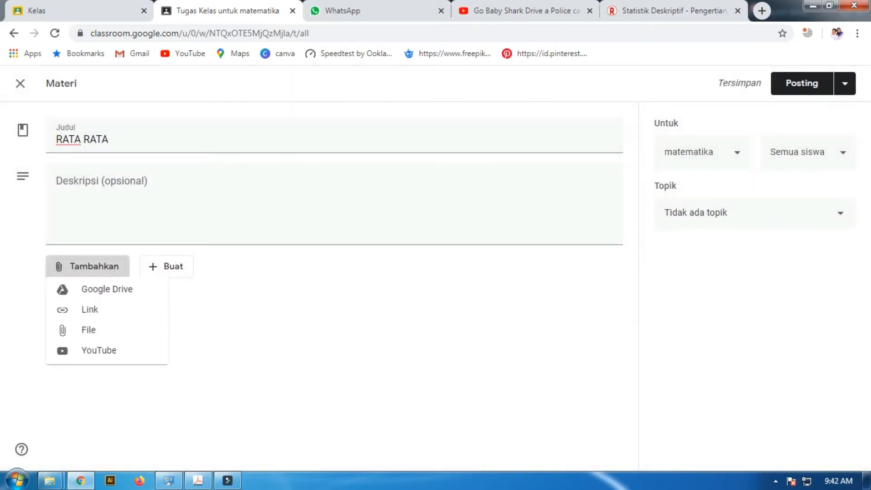
{"action": "left_click", "coordinate": [90, 307]}
{"action": "right_click", "coordinate": [461, 272]}
{"action": "left_click", "coordinate": [489, 298]}
{"action": "left_click", "coordinate": [475, 311]}
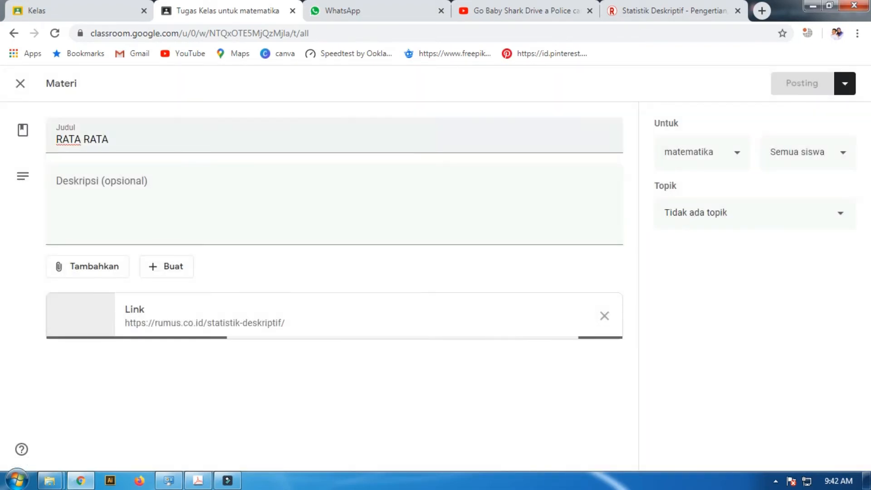
Switch to YouTube, search for "materi rata rata data kelompok" and look through the resulting videos
{"action": "left_click", "coordinate": [527, 11]}
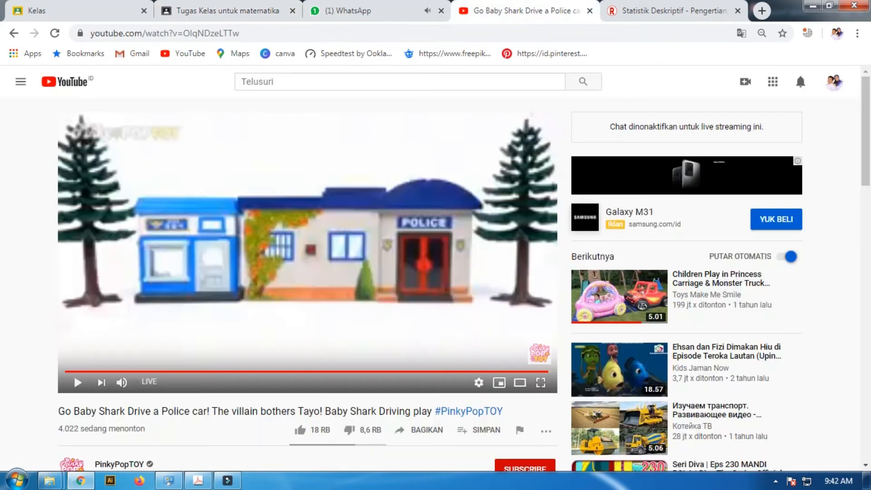
{"action": "left_click", "coordinate": [399, 82]}
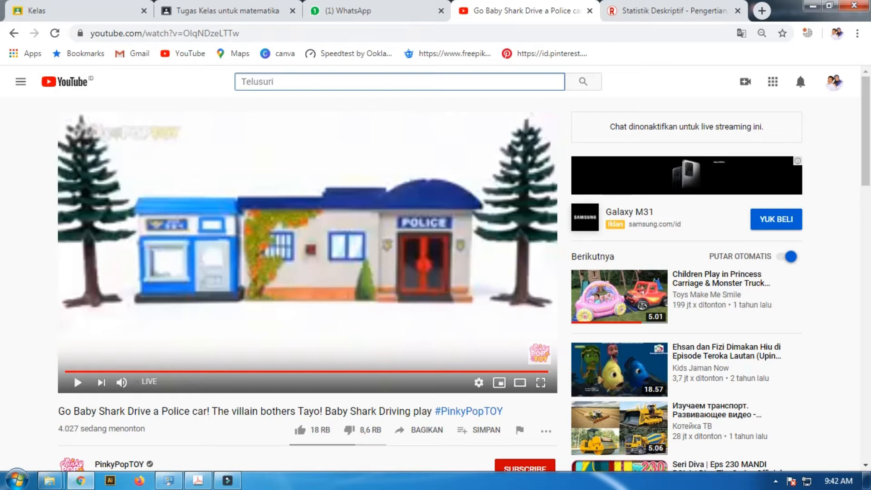
{"action": "type", "text": "materi rata"}
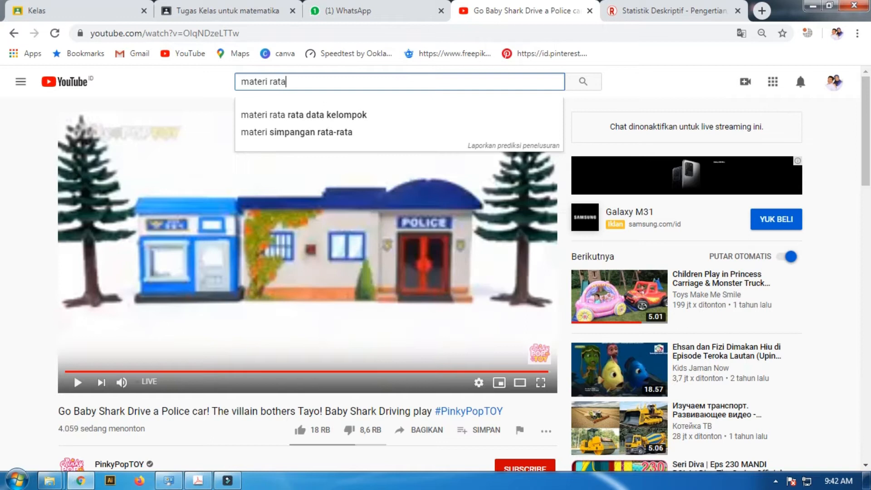
{"action": "key", "text": "Down"}
{"action": "key", "text": "Return"}
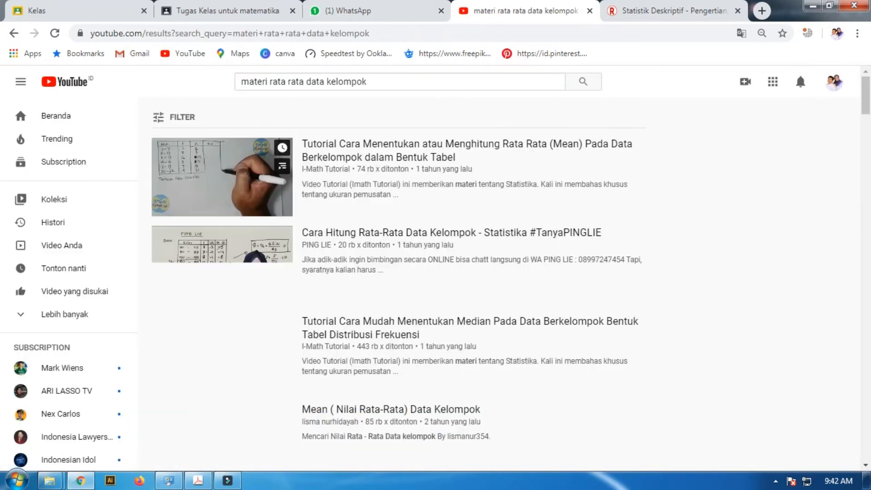
{"action": "scroll", "coordinate": [222, 186], "scroll_direction": "down", "scroll_amount": 3}
{"action": "scroll", "coordinate": [490, 241], "scroll_direction": "down", "scroll_amount": 7}
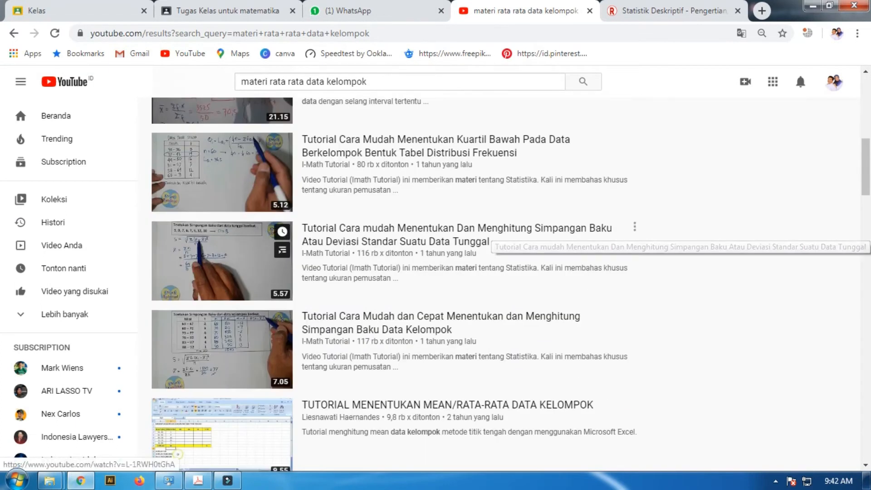
{"action": "scroll", "coordinate": [492, 241], "scroll_direction": "up", "scroll_amount": 10}
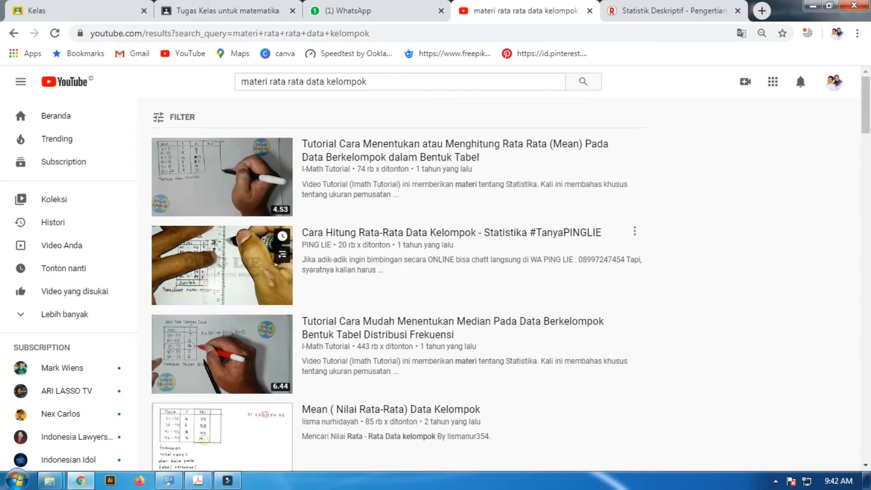
Look through the YouTube results and open the I-Math Tutorial video on calculating the mean of grouped data, skipping its ad
{"action": "scroll", "coordinate": [222, 265], "scroll_direction": "down", "scroll_amount": 4}
{"action": "scroll", "coordinate": [222, 213], "scroll_direction": "down", "scroll_amount": 12}
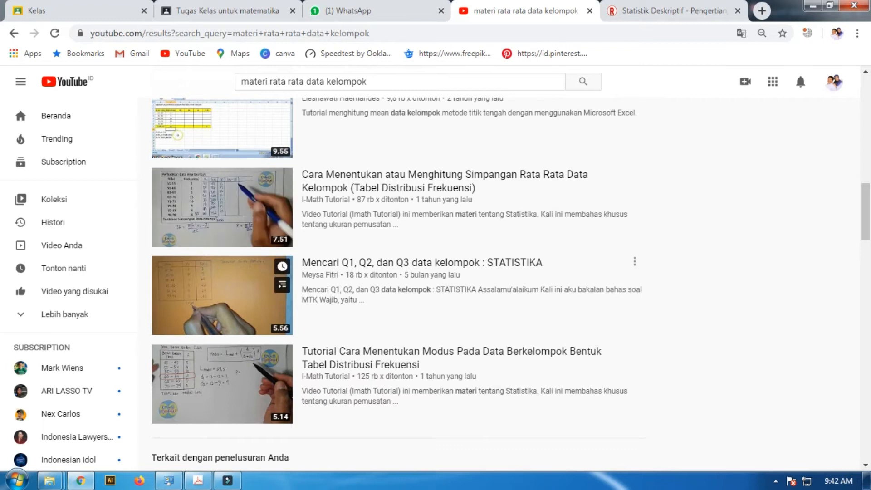
{"action": "scroll", "coordinate": [223, 213], "scroll_direction": "down", "scroll_amount": 3}
{"action": "scroll", "coordinate": [222, 213], "scroll_direction": "up", "scroll_amount": 7}
{"action": "scroll", "coordinate": [222, 213], "scroll_direction": "up", "scroll_amount": 13}
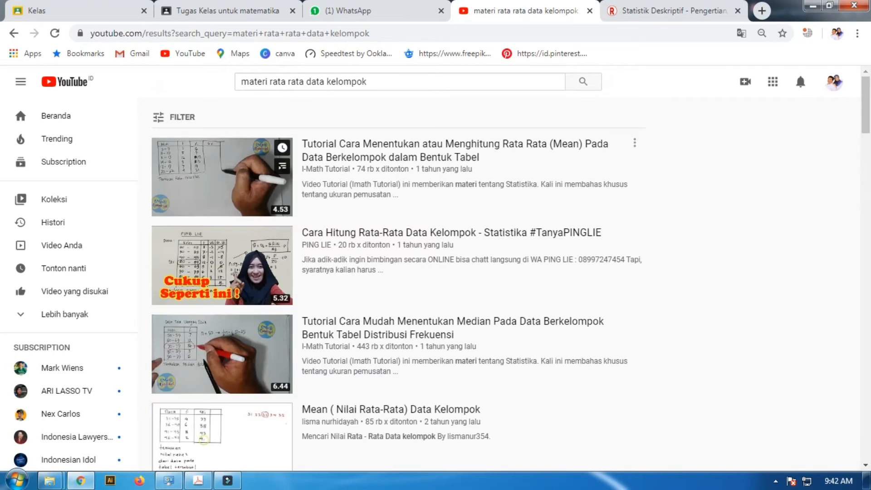
{"action": "left_click", "coordinate": [222, 200]}
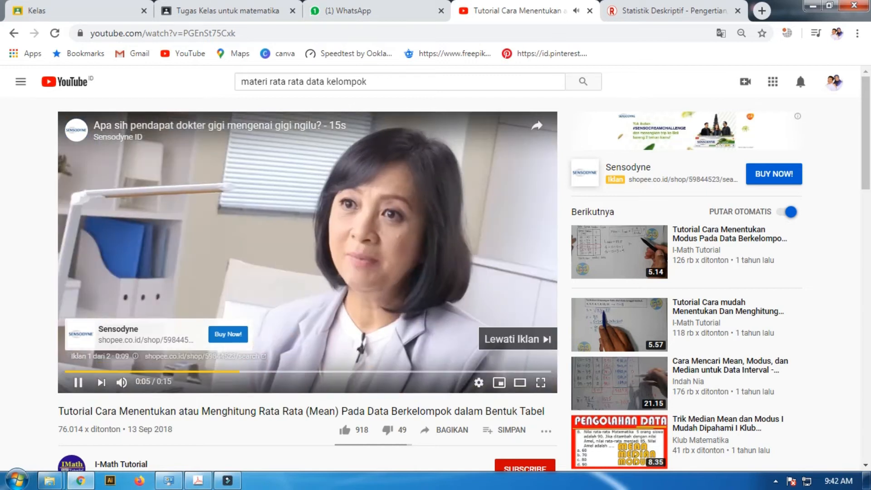
{"action": "left_click", "coordinate": [518, 338]}
Copy the video's web address and return to the RATA RATA material in Google Classroom
{"action": "key", "text": "ctrl+l"}
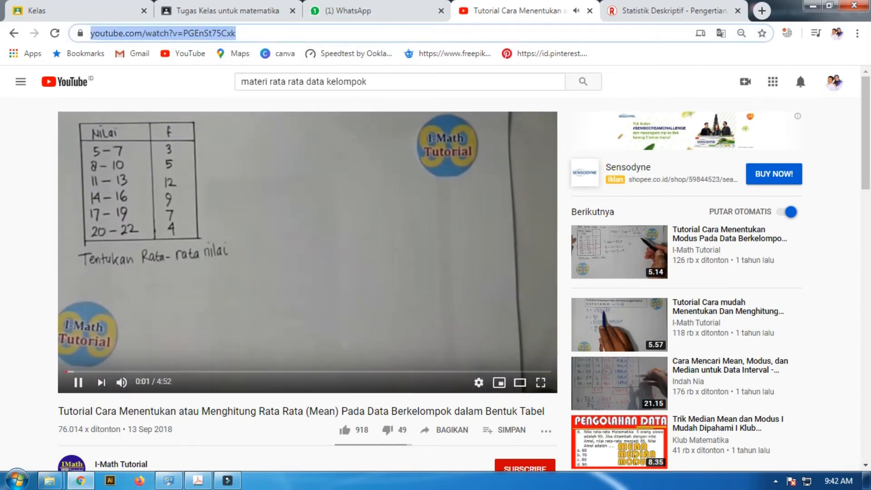
{"action": "right_click", "coordinate": [198, 33]}
{"action": "left_click", "coordinate": [230, 99]}
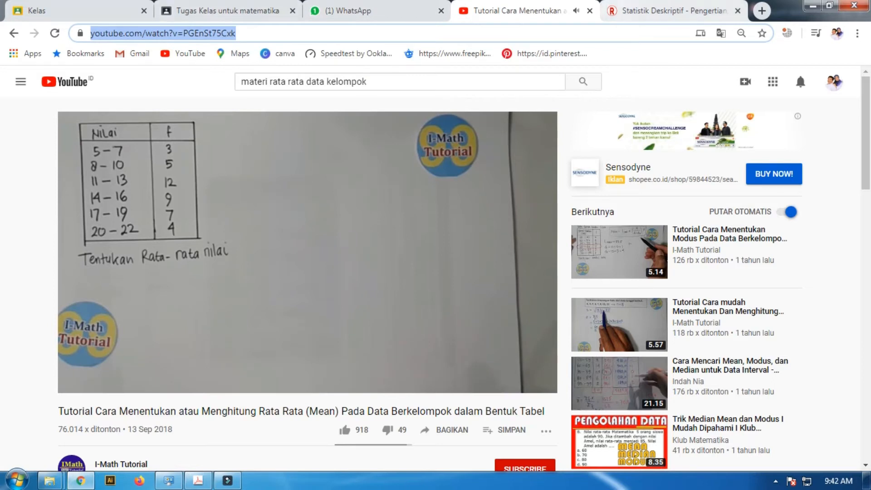
{"action": "left_click", "coordinate": [236, 11]}
{"action": "left_click", "coordinate": [510, 11]}
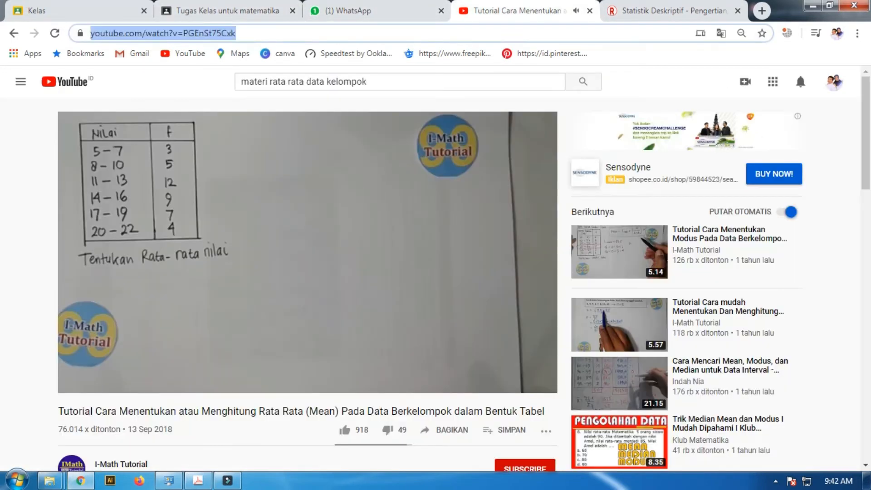
{"action": "left_click", "coordinate": [226, 11]}
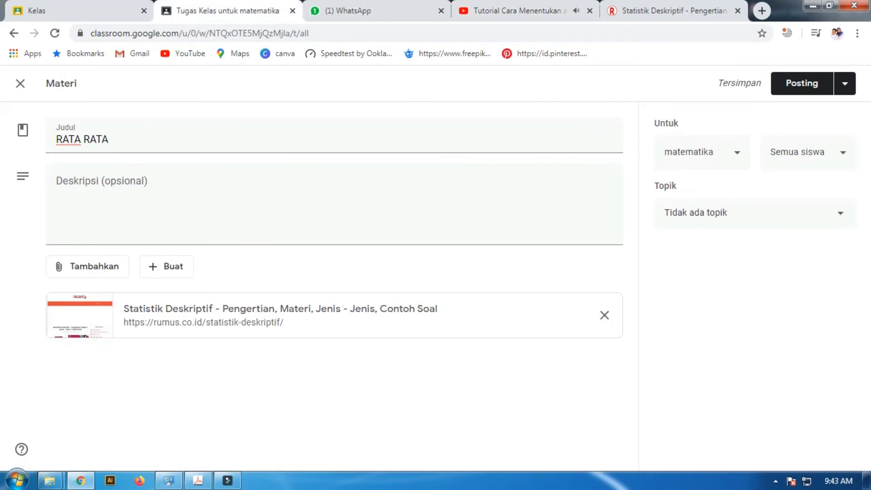
Attach the copied YouTube video link to the RATA RATA material
{"action": "left_click", "coordinate": [88, 266]}
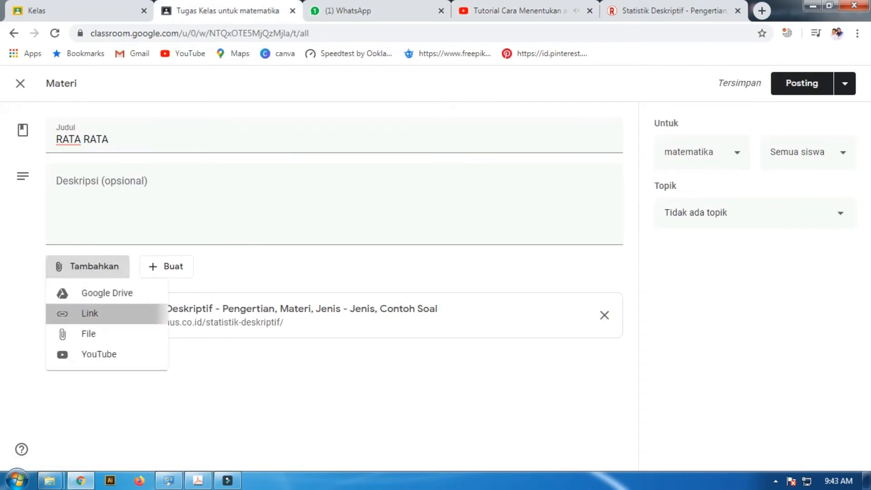
{"action": "left_click", "coordinate": [90, 313]}
{"action": "right_click", "coordinate": [427, 281]}
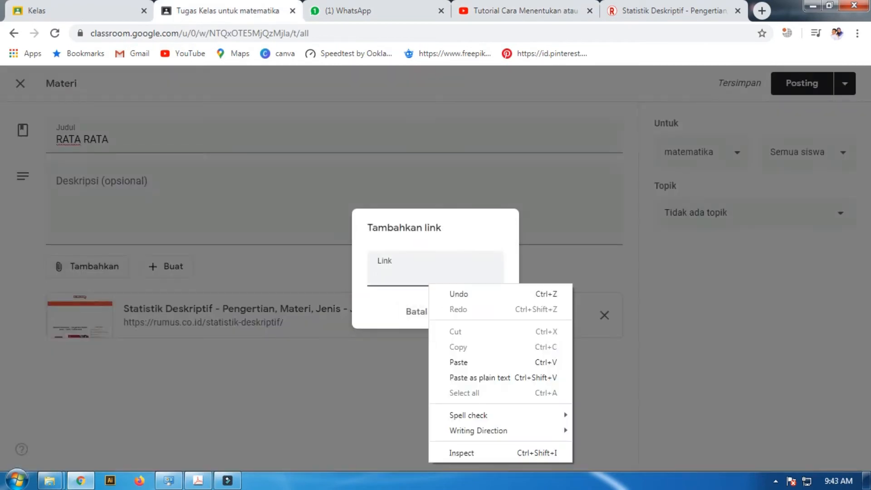
{"action": "left_click", "coordinate": [458, 362]}
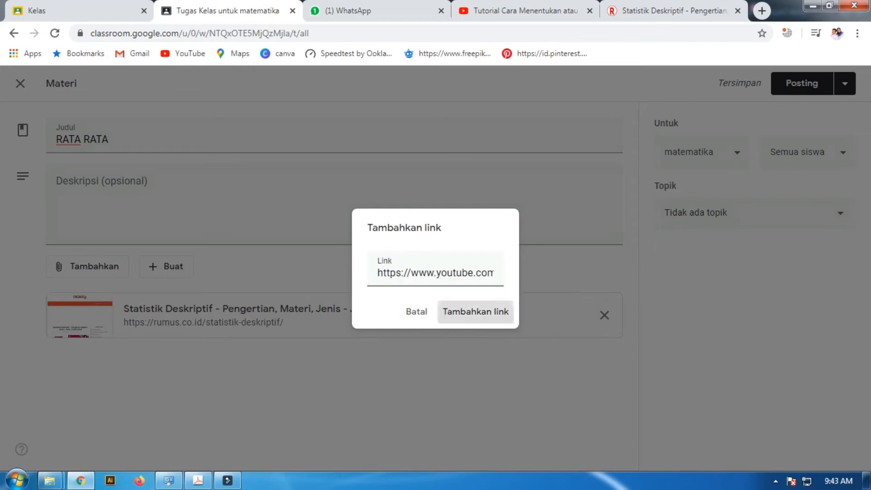
{"action": "left_click", "coordinate": [475, 311]}
{"action": "left_click", "coordinate": [87, 266]}
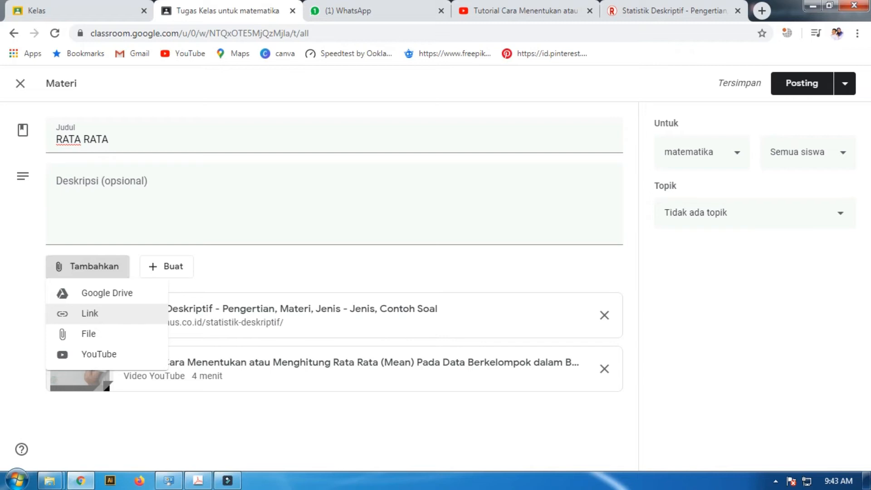
{"action": "key", "text": "Escape"}
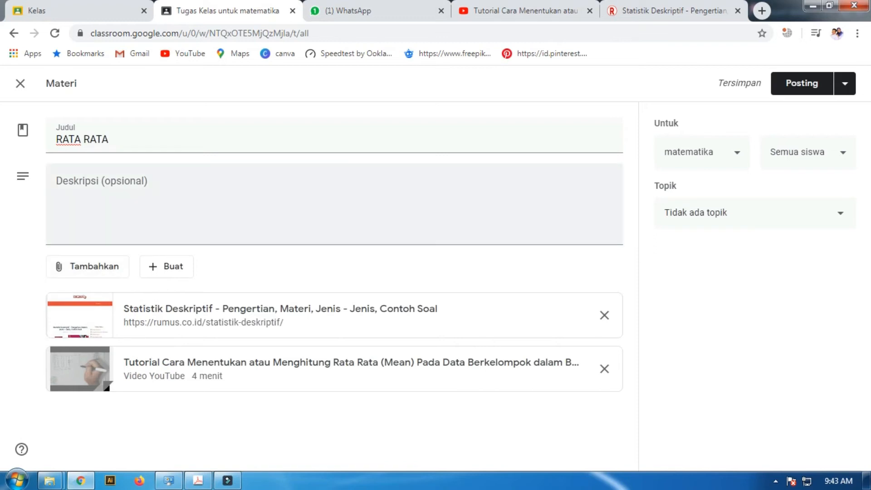
Assign the RATA RATA material to the STATISTIKA topic and post it to all students of the matematika class
{"action": "left_click", "coordinate": [131, 194]}
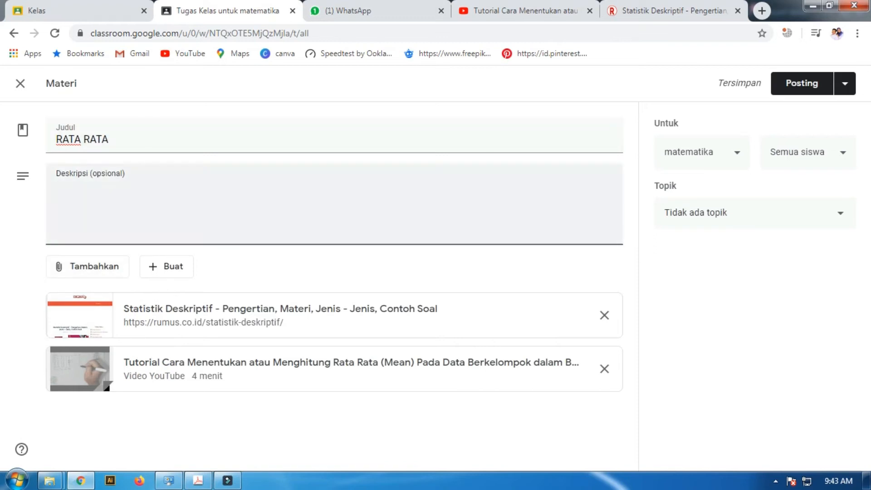
{"action": "left_click", "coordinate": [701, 152]}
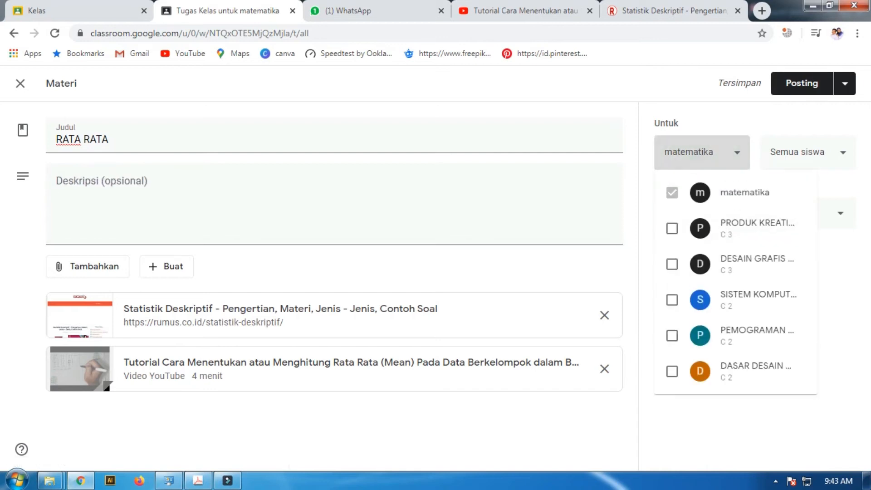
{"action": "left_click", "coordinate": [716, 153]}
{"action": "left_click", "coordinate": [807, 153]}
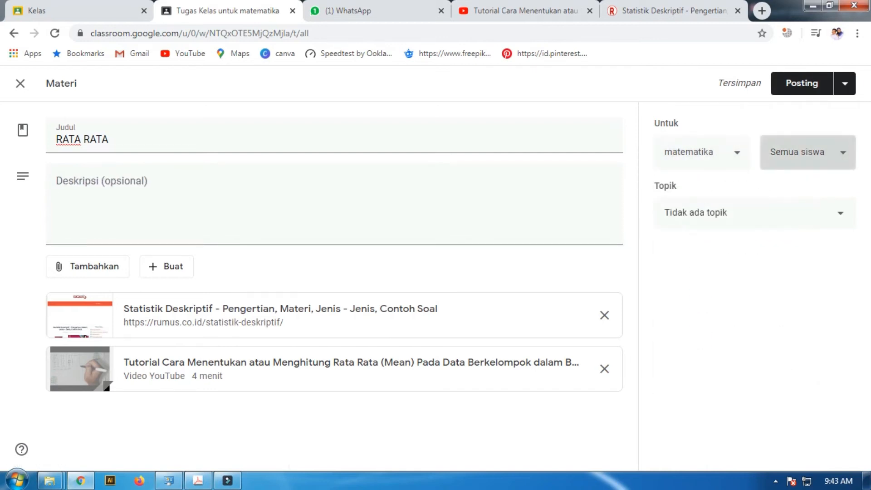
{"action": "left_click", "coordinate": [671, 124]}
{"action": "left_click", "coordinate": [716, 213]}
{"action": "left_click", "coordinate": [703, 285]}
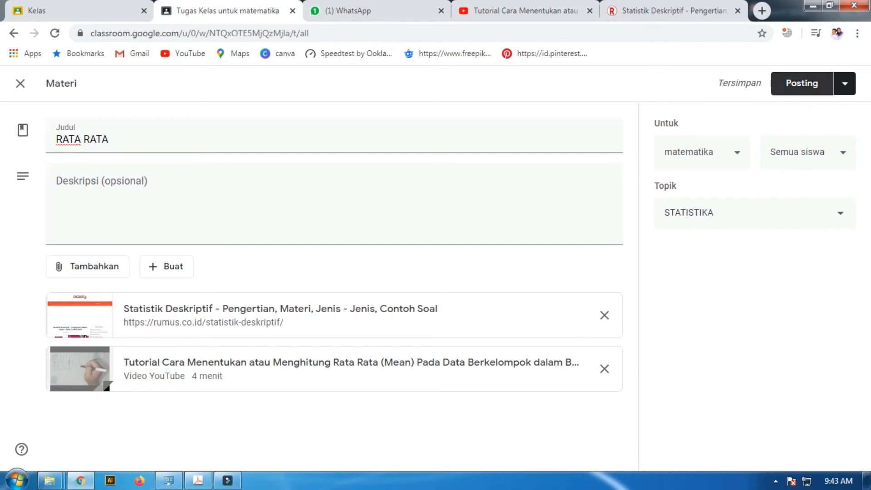
{"action": "left_click", "coordinate": [802, 83]}
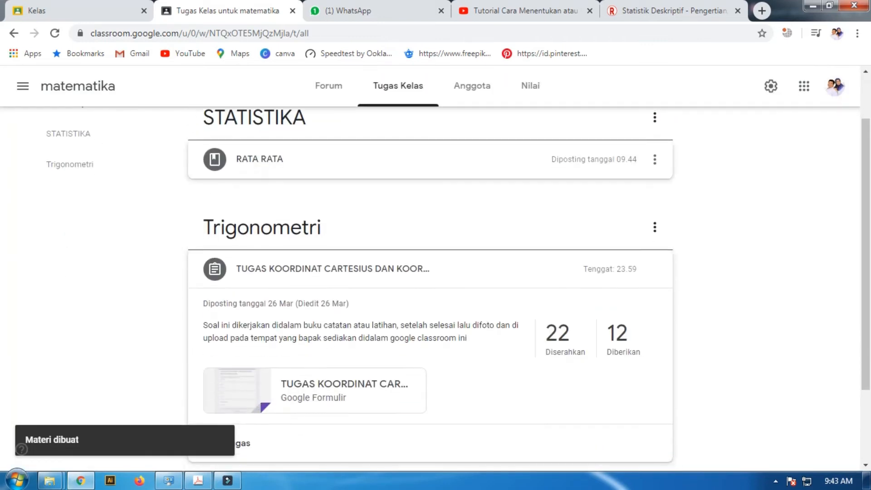
Check the posted RATA RATA material and its attachments in the classwork list and in the class Forum
{"action": "scroll", "coordinate": [454, 204], "scroll_direction": "up", "scroll_amount": 1}
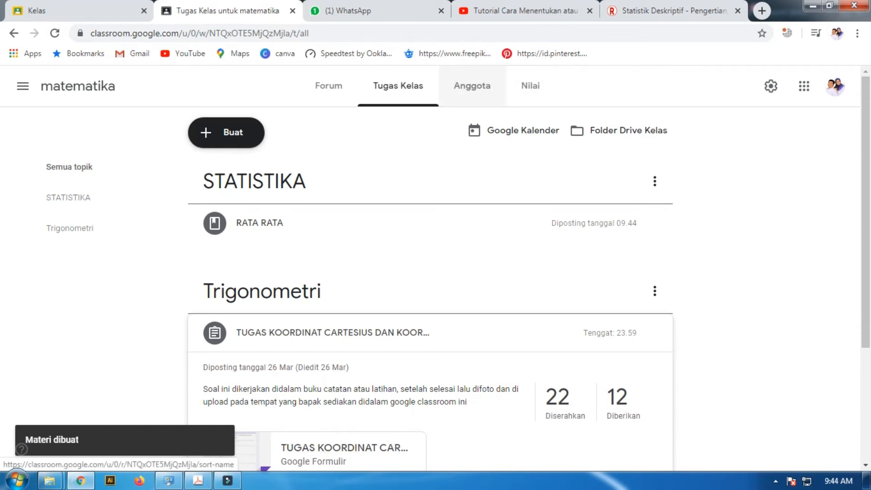
{"action": "left_click", "coordinate": [472, 86]}
{"action": "left_click", "coordinate": [397, 86]}
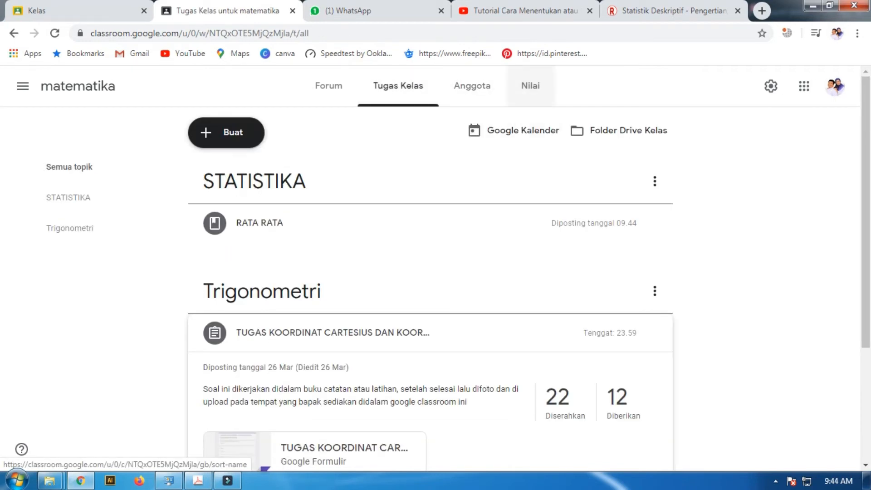
{"action": "left_click", "coordinate": [399, 225]}
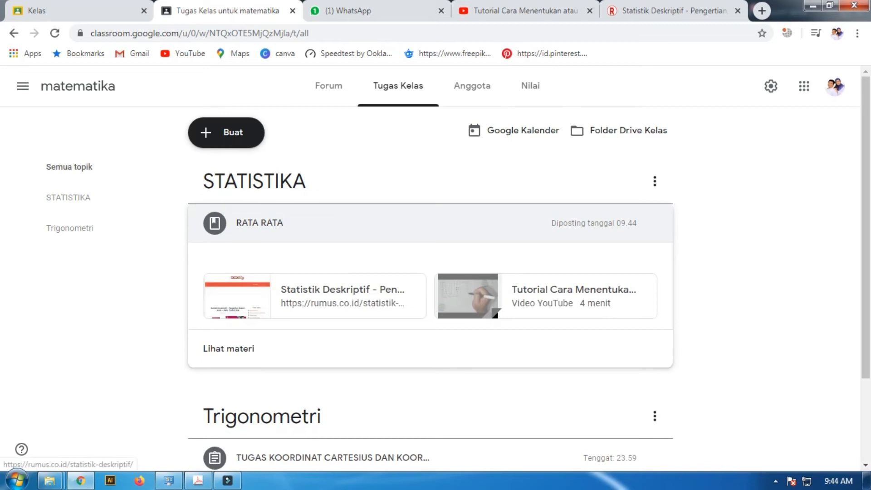
{"action": "left_click", "coordinate": [399, 223]}
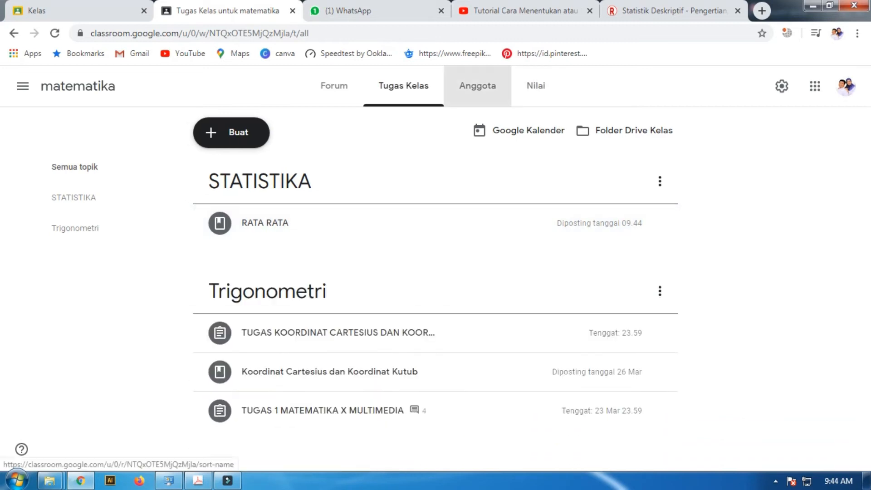
{"action": "left_click", "coordinate": [477, 86]}
{"action": "left_click", "coordinate": [328, 86]}
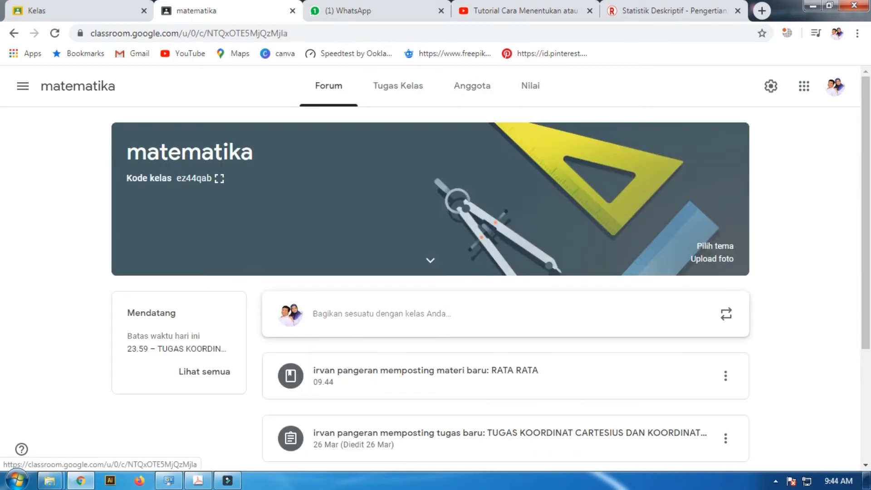
{"action": "scroll", "coordinate": [435, 272], "scroll_direction": "down", "scroll_amount": 4}
{"action": "left_click", "coordinate": [399, 202]}
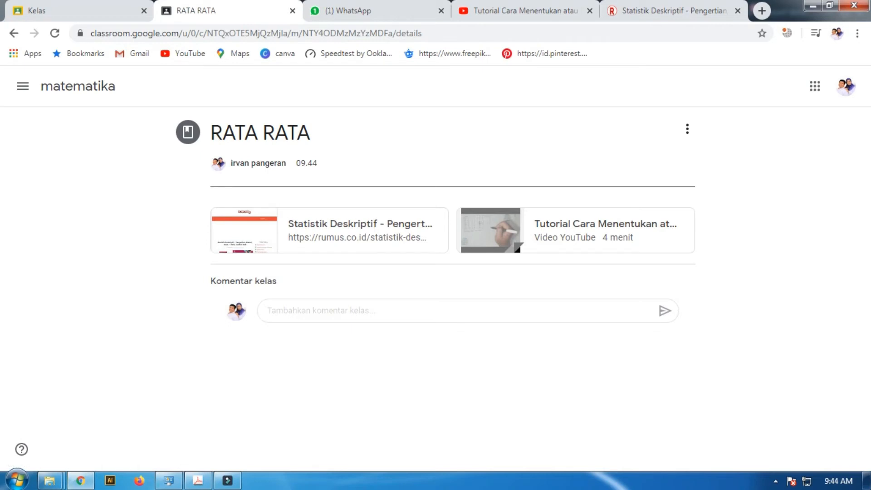
{"action": "left_click", "coordinate": [13, 34]}
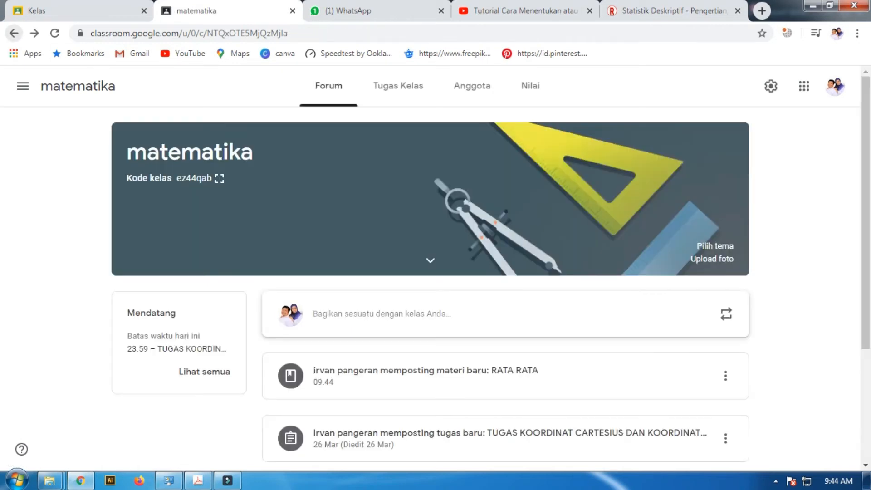
Return to the classwork list and examine the details of the RATA RATA material and the coordinate assignment under Trigonometri
{"action": "left_click", "coordinate": [398, 85]}
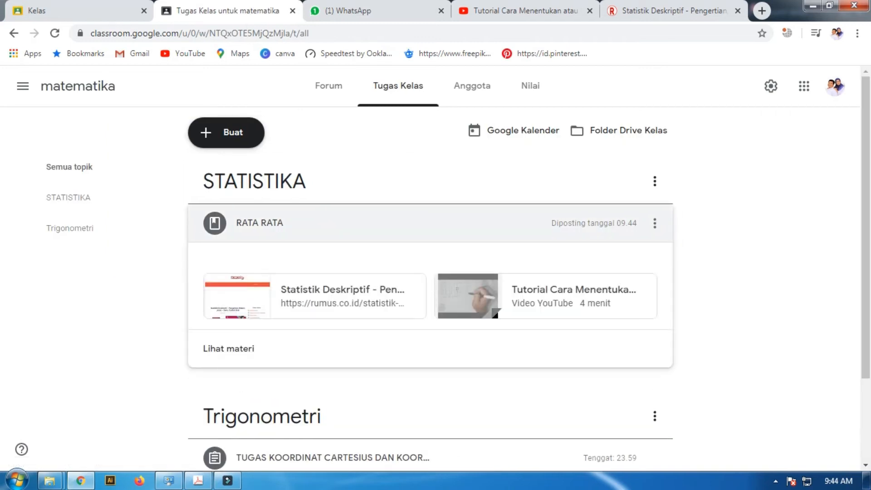
{"action": "scroll", "coordinate": [431, 347], "scroll_direction": "down", "scroll_amount": 3}
{"action": "left_click", "coordinate": [333, 348]}
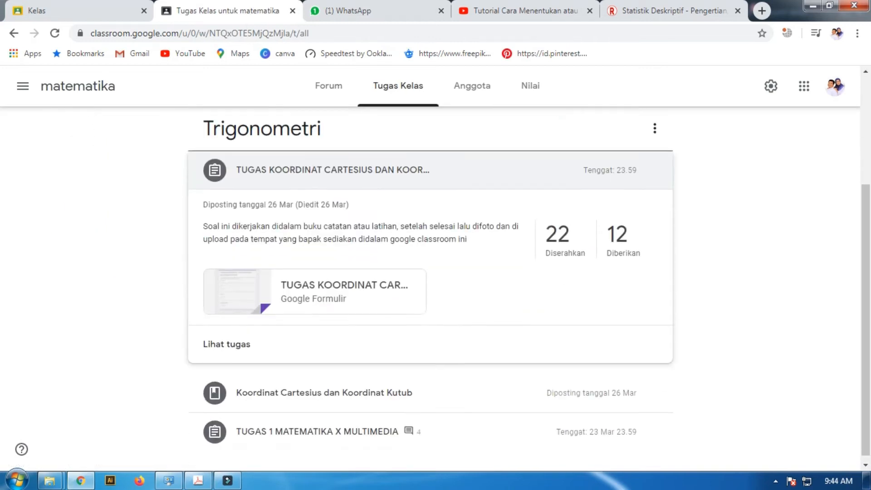
{"action": "scroll", "coordinate": [333, 348], "scroll_direction": "up", "scroll_amount": 4}
{"action": "scroll", "coordinate": [431, 291], "scroll_direction": "down", "scroll_amount": 4}
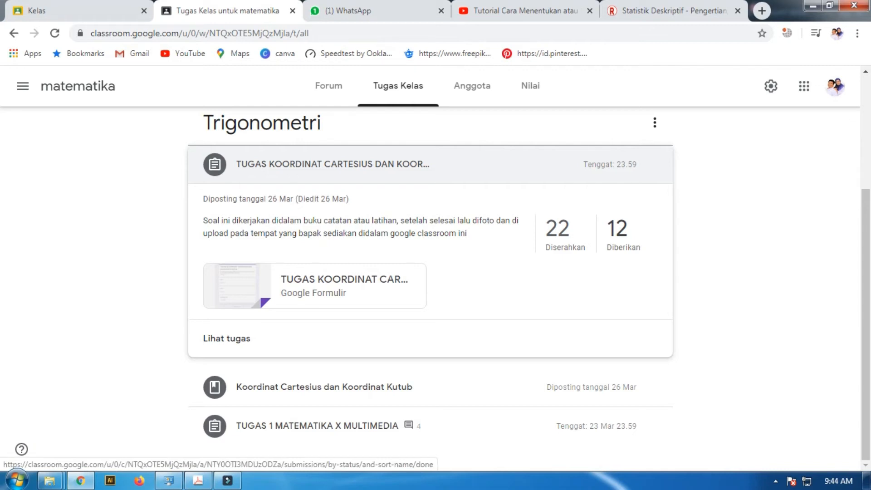
{"action": "scroll", "coordinate": [562, 235], "scroll_direction": "up", "scroll_amount": 3}
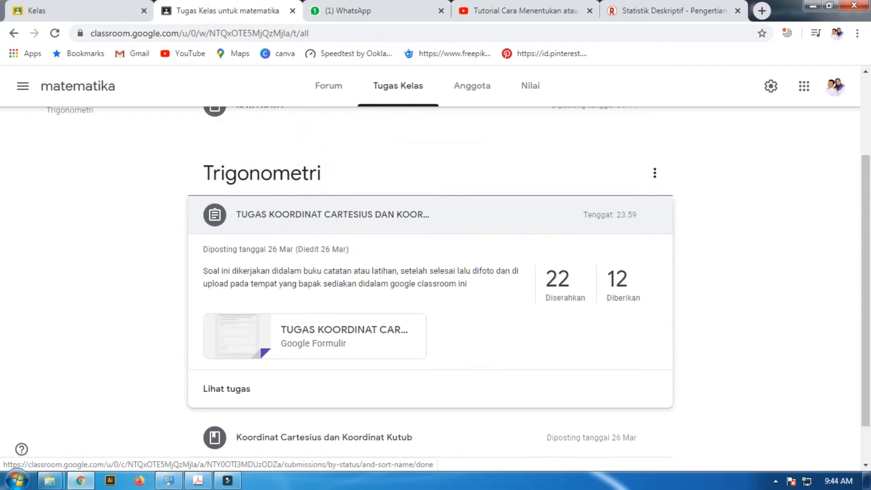
{"action": "left_click", "coordinate": [556, 227]}
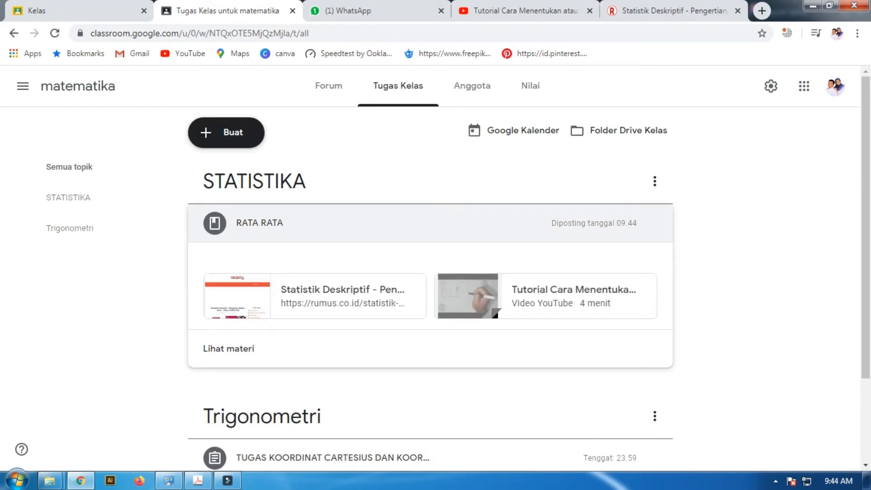
{"action": "left_click", "coordinate": [471, 86]}
{"action": "left_click", "coordinate": [398, 86]}
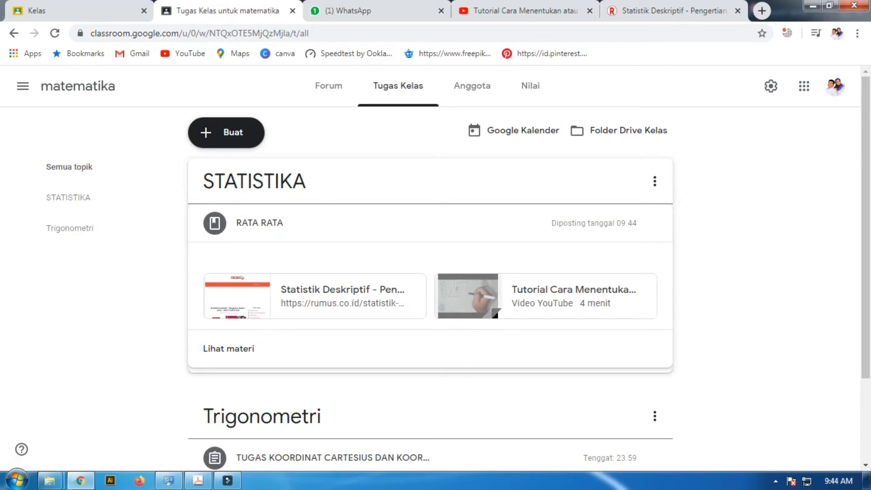
Start a new assignment in the matematika class and title it RATA RATA
{"action": "left_click", "coordinate": [226, 132]}
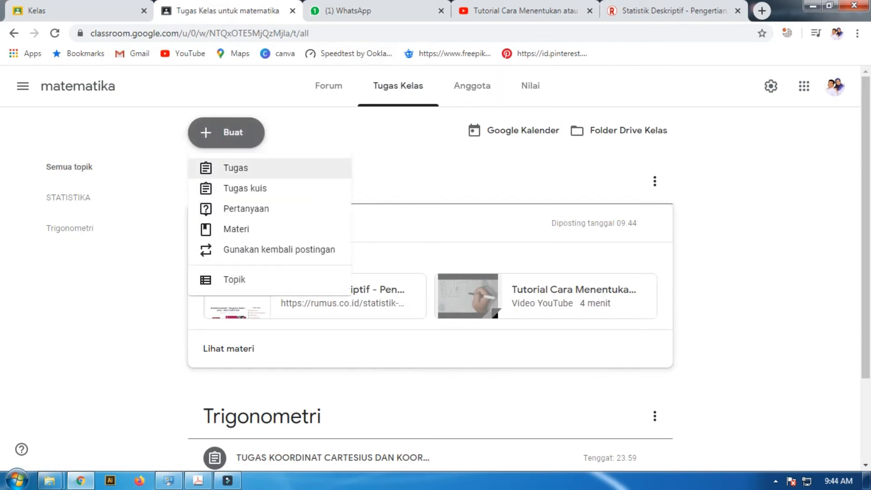
{"action": "left_click", "coordinate": [235, 168]}
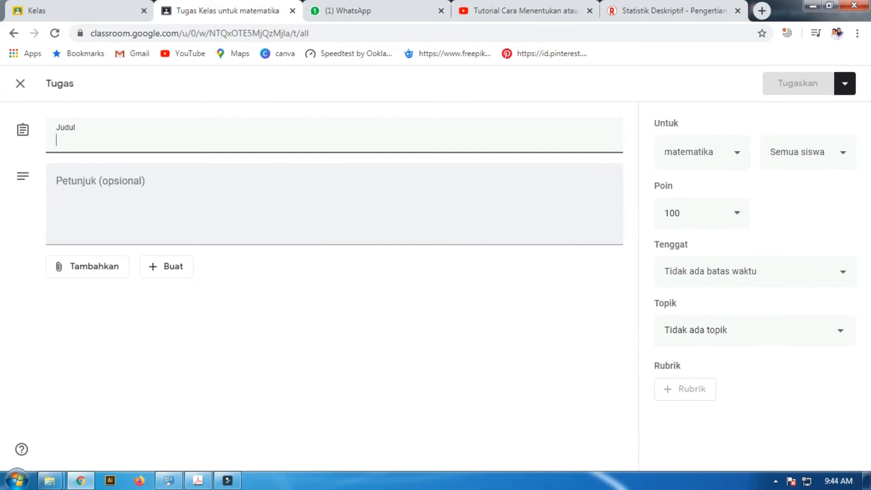
{"action": "type", "text": "rata"}
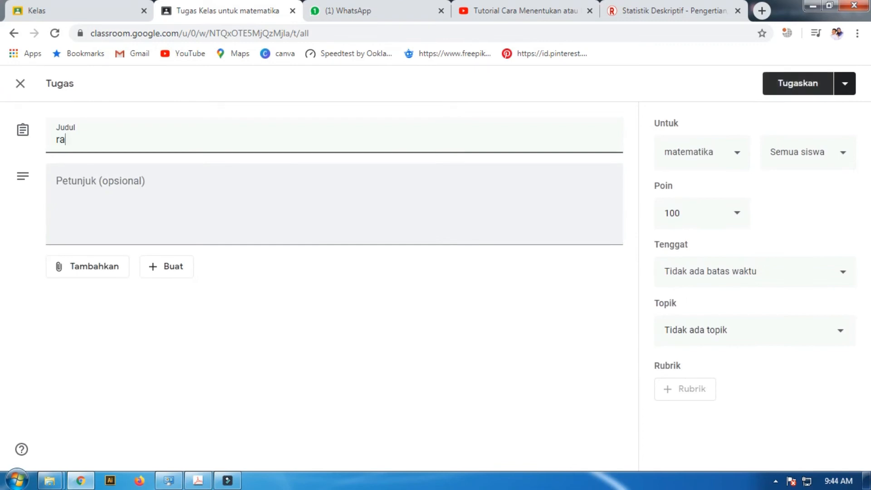
{"action": "key", "text": "BackSpace"}
{"action": "key", "text": "BackSpace"}
{"action": "key", "text": "BackSpace"}
{"action": "key", "text": "BackSpace"}
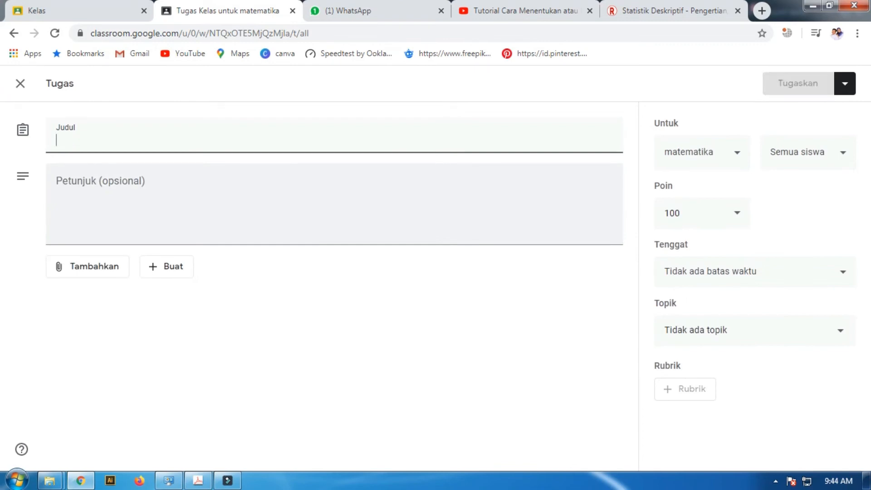
{"action": "type", "text": "RATA "}
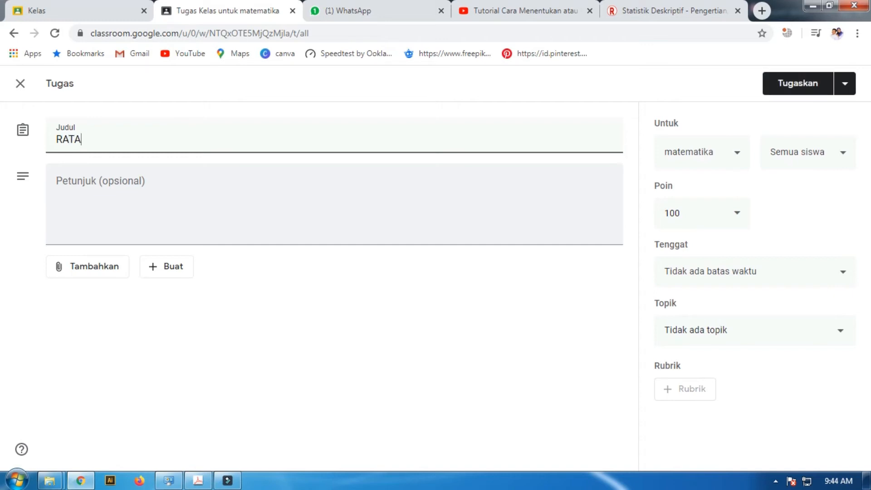
{"action": "type", "text": "RATA"}
{"action": "key", "text": "Tab"}
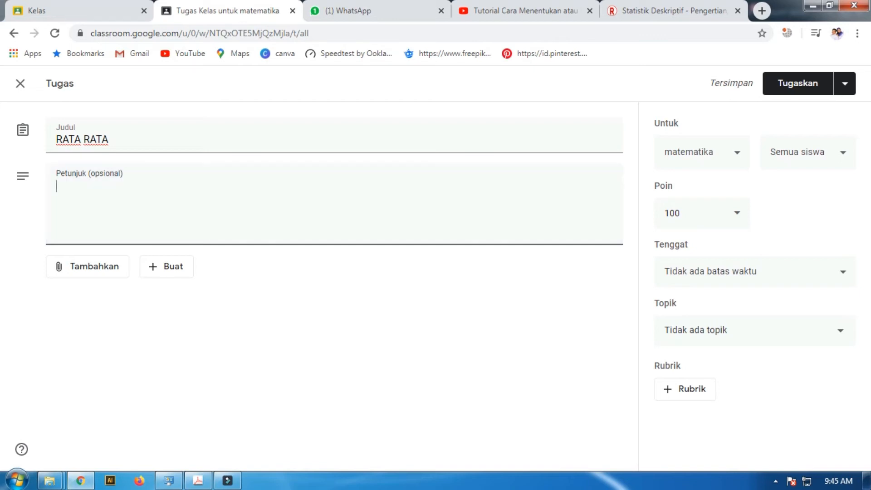
Create a new Google Form as the assignment's attachment and set the form's title to RATA RATA
{"action": "left_click", "coordinate": [88, 266]}
{"action": "left_click", "coordinate": [166, 266]}
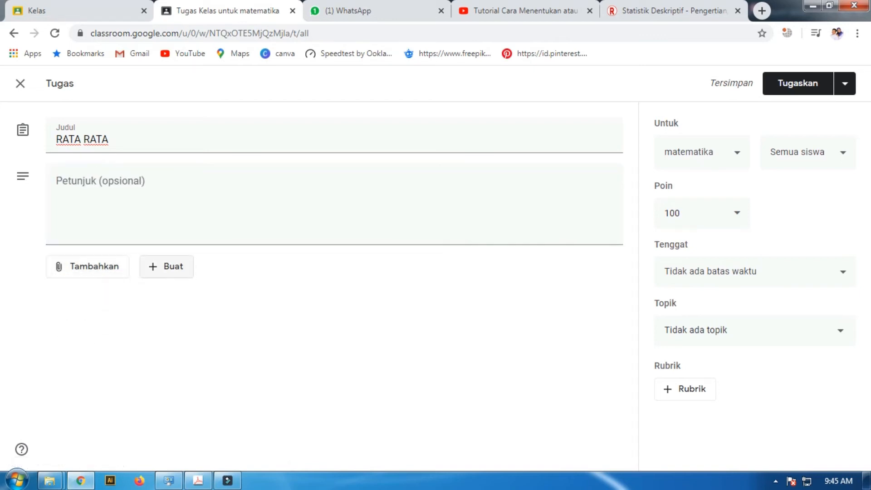
{"action": "left_click", "coordinate": [167, 266]}
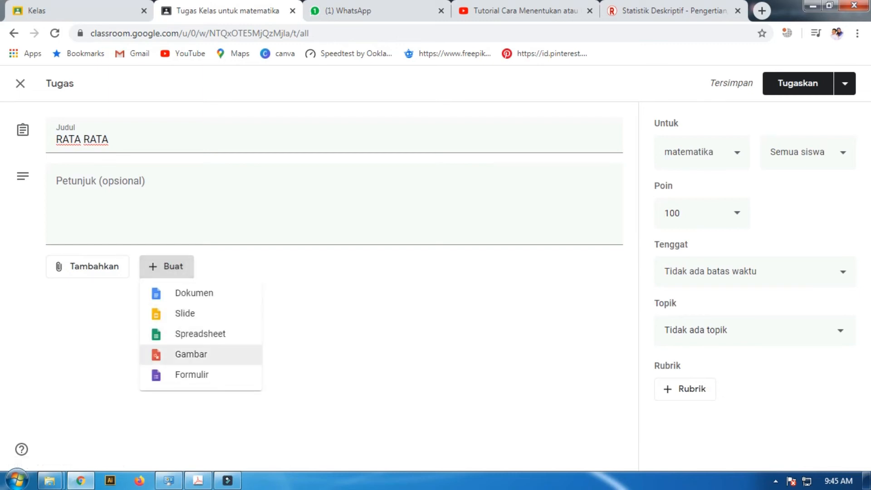
{"action": "left_click", "coordinate": [193, 375]}
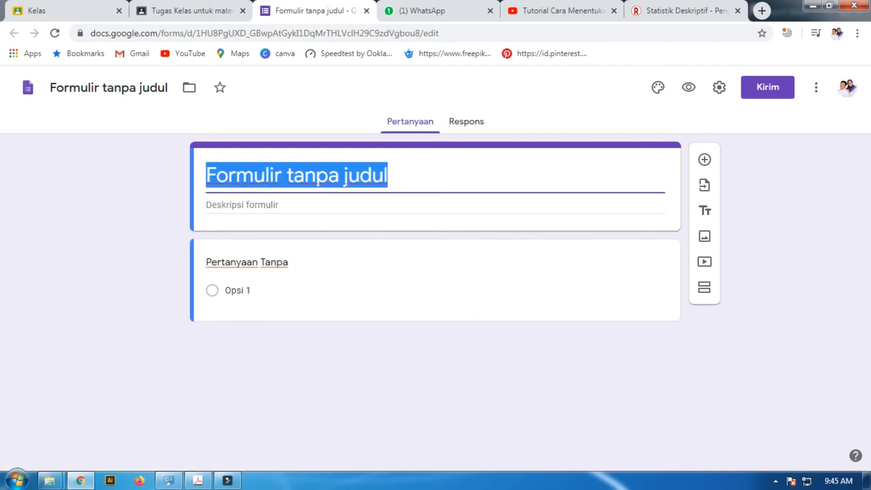
{"action": "type", "text": "RATA RATA"}
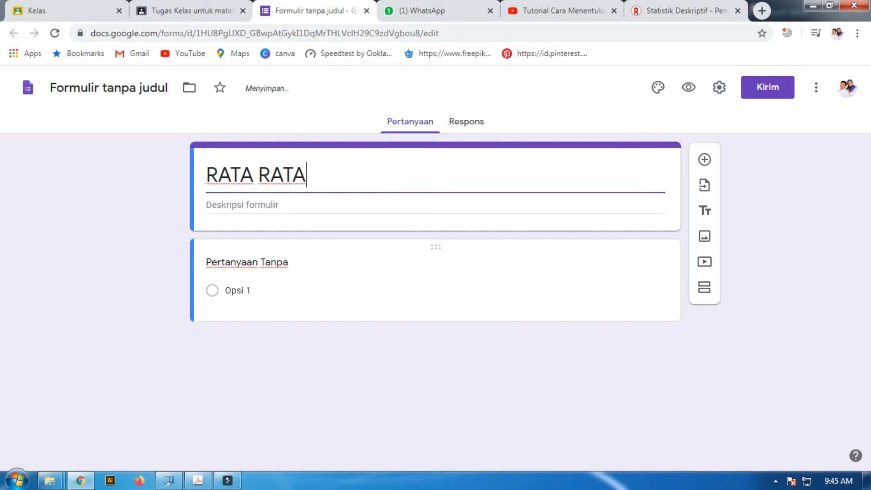
Change the form's first question from multiple choice to the short answer type (Jawaban singkat)
{"action": "left_click", "coordinate": [238, 290]}
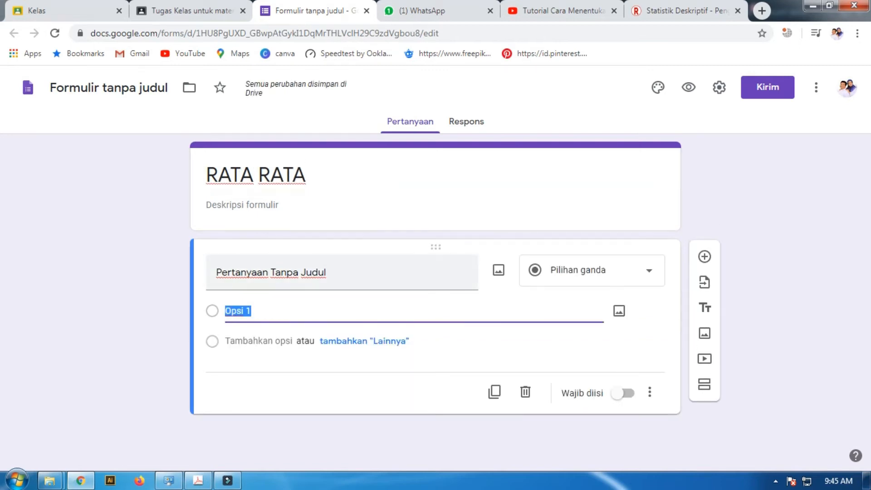
{"action": "left_click", "coordinate": [340, 272]}
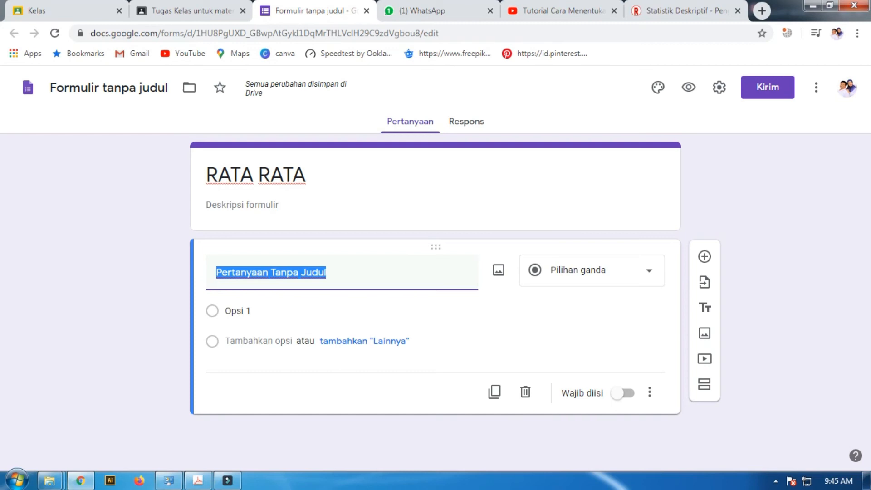
{"action": "left_click", "coordinate": [591, 270]}
{"action": "left_click", "coordinate": [435, 205]}
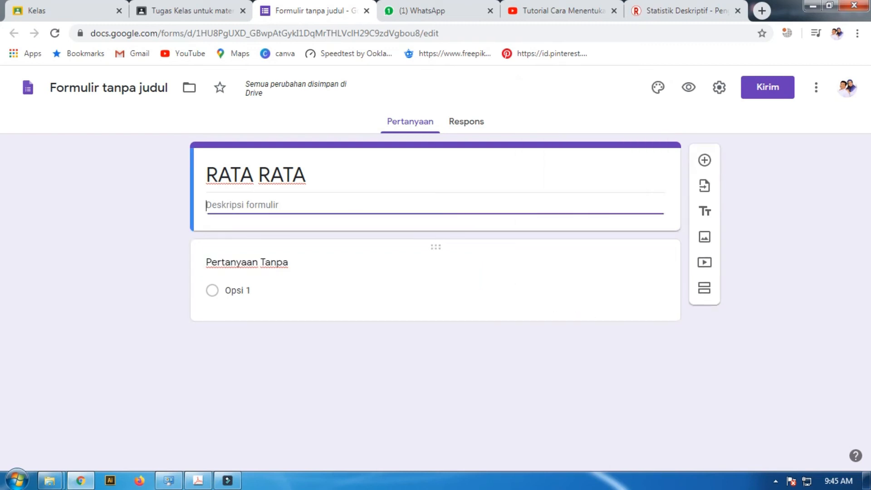
{"action": "left_click", "coordinate": [436, 280]}
{"action": "left_click", "coordinate": [592, 270]}
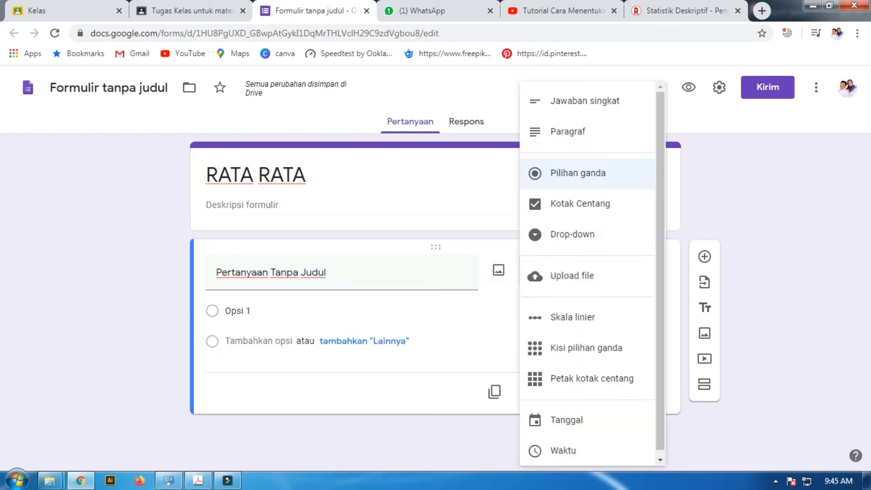
{"action": "left_click", "coordinate": [584, 101]}
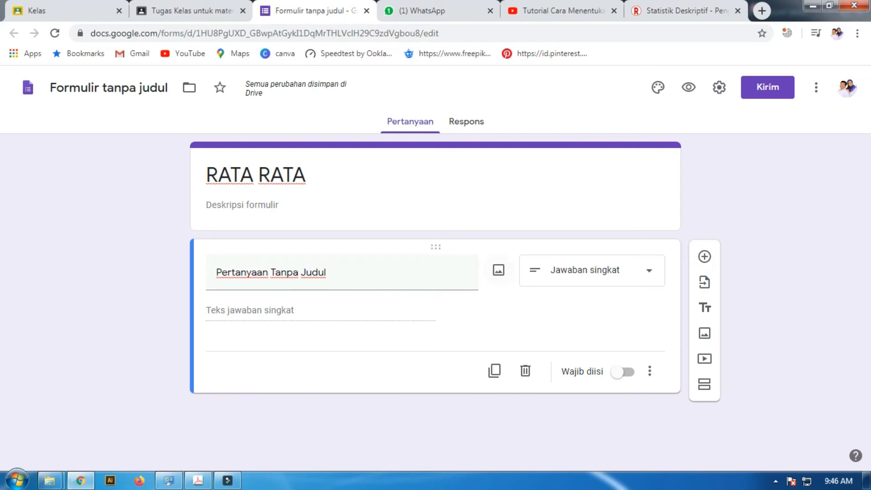
Add several blank multiple-choice questions below the short answer question in the form
{"action": "left_click", "coordinate": [704, 256]}
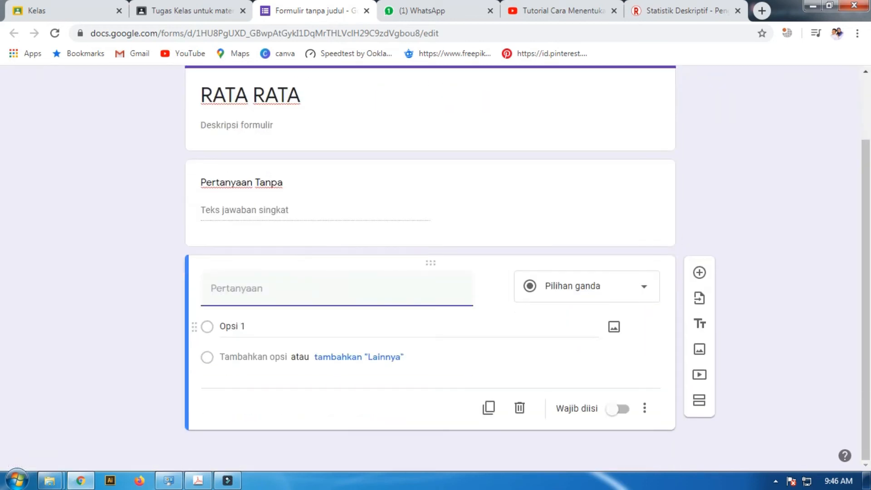
{"action": "left_click", "coordinate": [698, 272]}
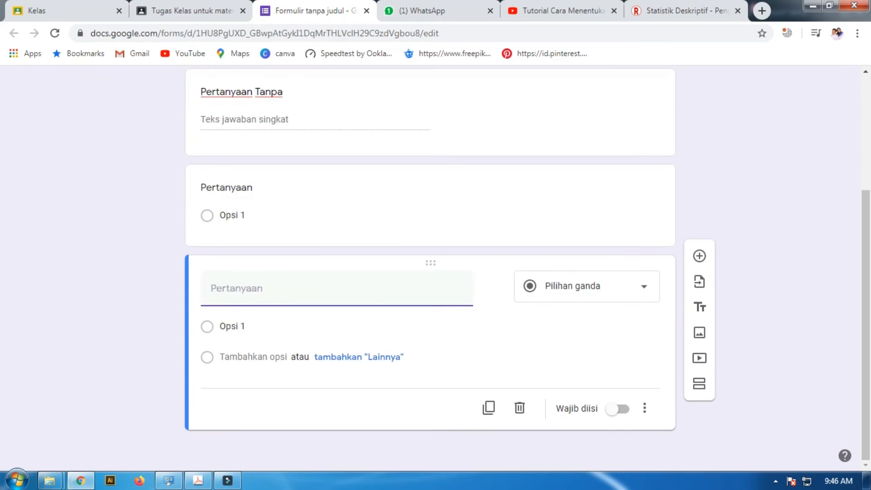
{"action": "left_click", "coordinate": [698, 272]}
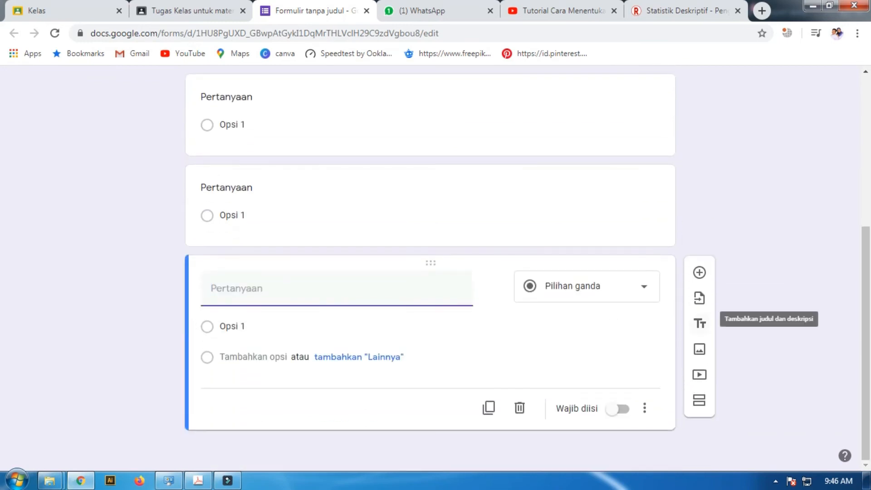
{"action": "left_click", "coordinate": [699, 272]}
{"action": "scroll", "coordinate": [430, 273], "scroll_direction": "up", "scroll_amount": 10}
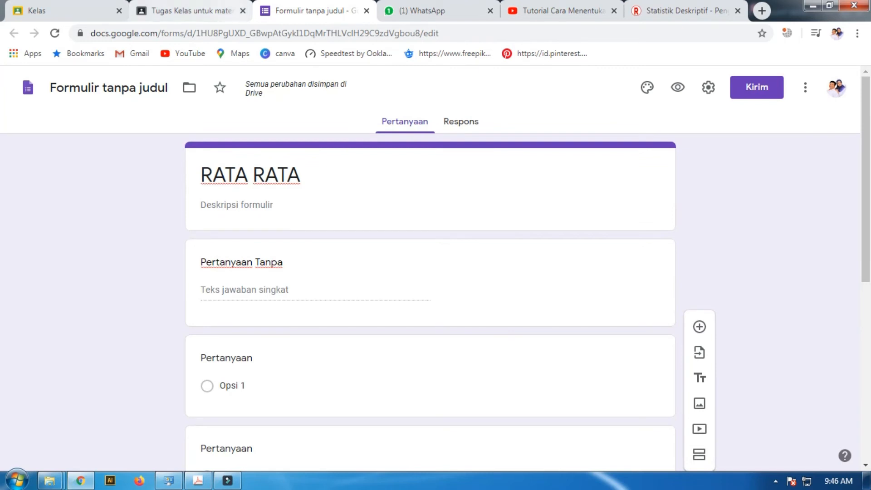
Return to the RATA RATA assignment and set its due date to 28 Mar 2020 at 23.59
{"action": "left_click", "coordinate": [190, 10]}
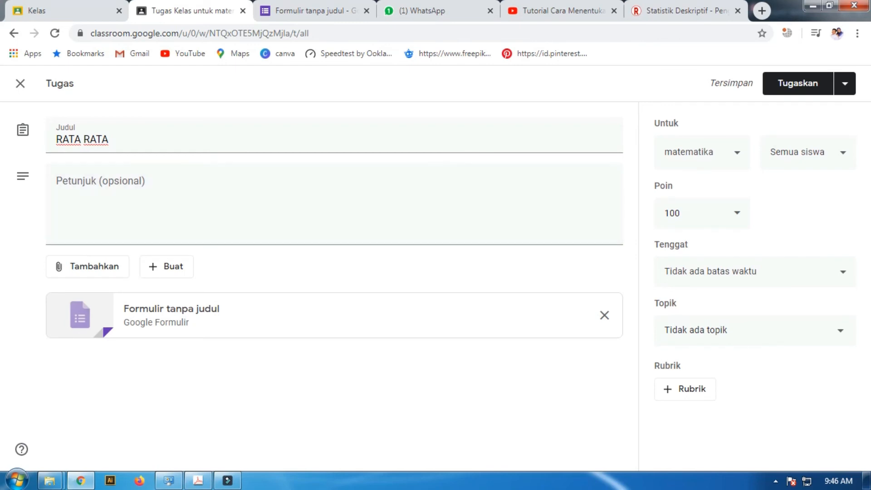
{"action": "left_click", "coordinate": [843, 272]}
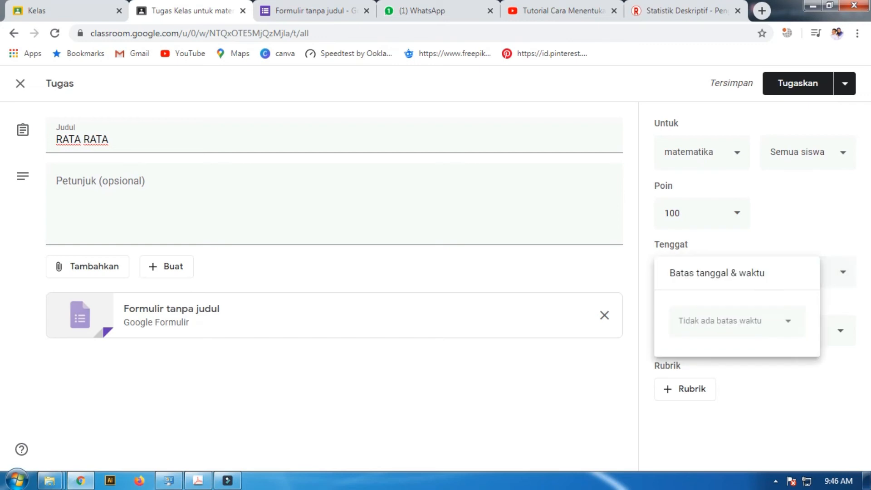
{"action": "left_click", "coordinate": [788, 321]}
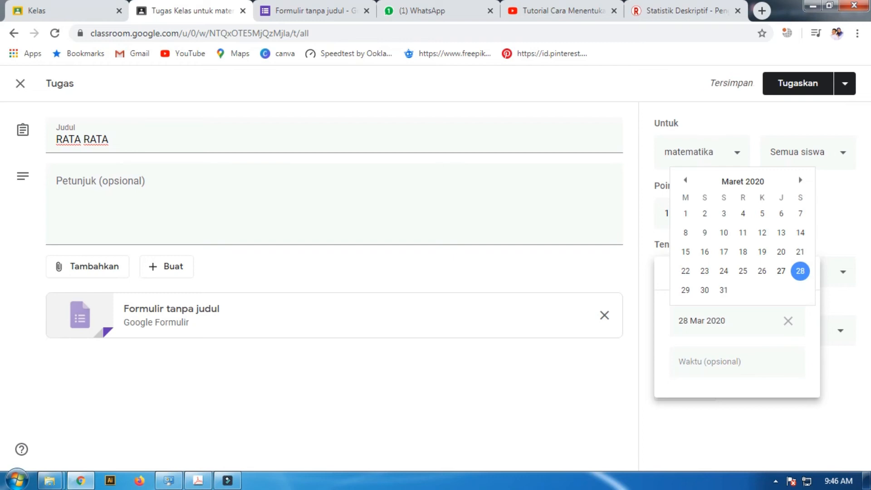
{"action": "left_click", "coordinate": [800, 271]}
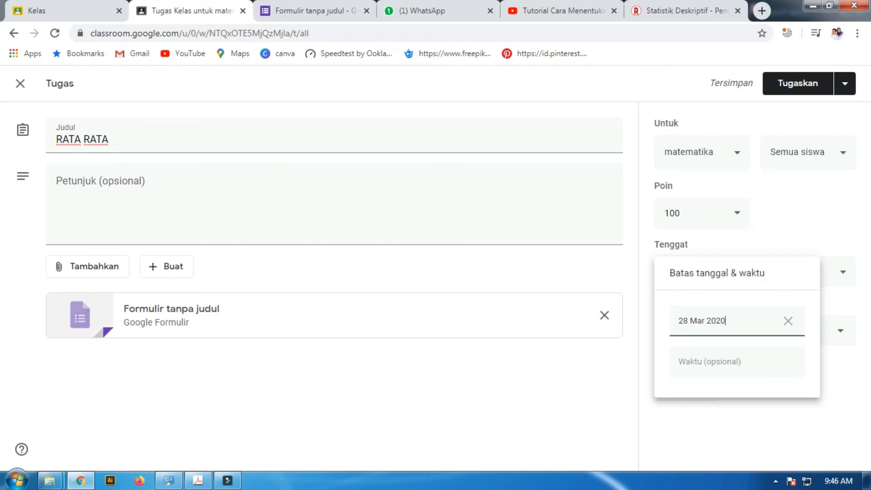
{"action": "key", "text": "Escape"}
{"action": "left_click", "coordinate": [800, 330]}
{"action": "left_click", "coordinate": [800, 271]}
{"action": "left_click", "coordinate": [726, 362]}
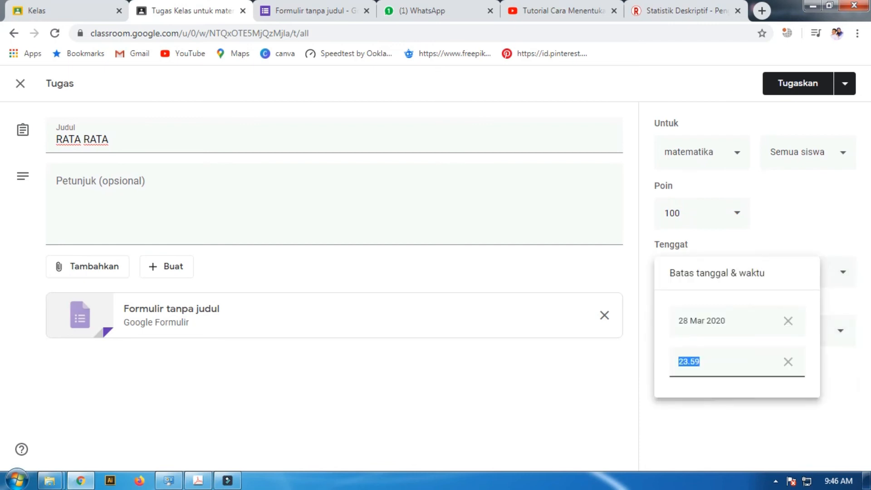
{"action": "key", "text": "Escape"}
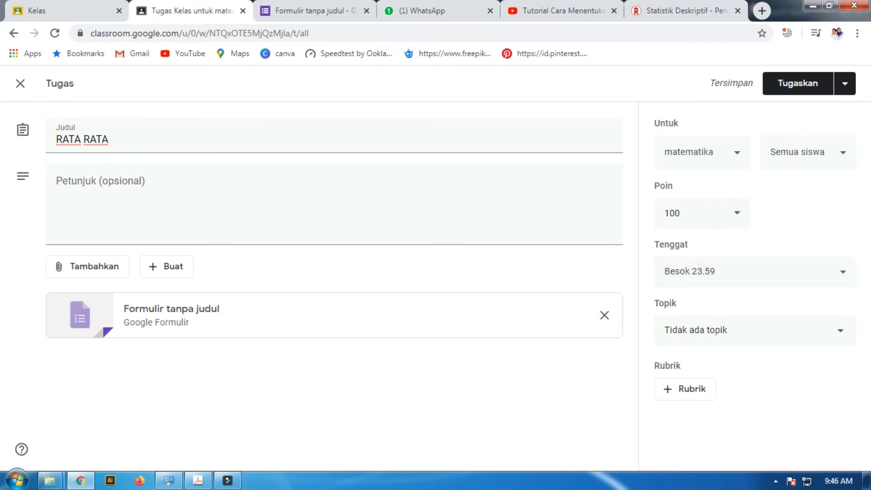
{"action": "left_click", "coordinate": [842, 272]}
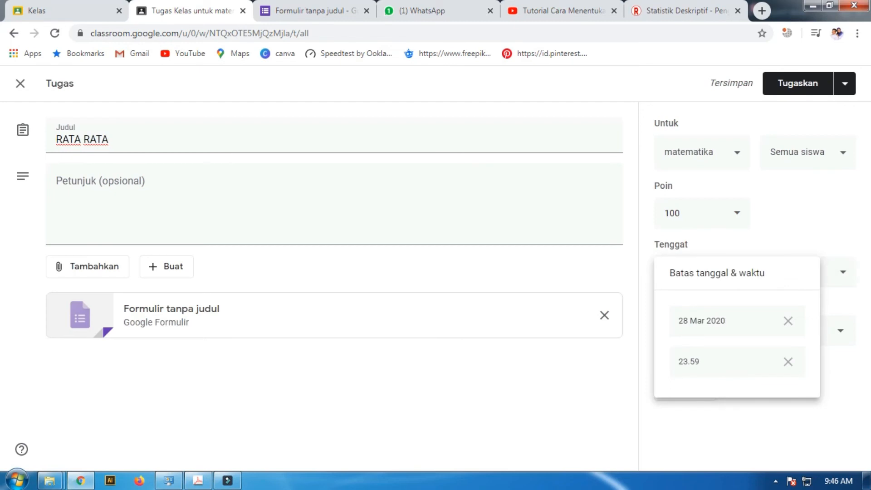
{"action": "left_click", "coordinate": [730, 320]}
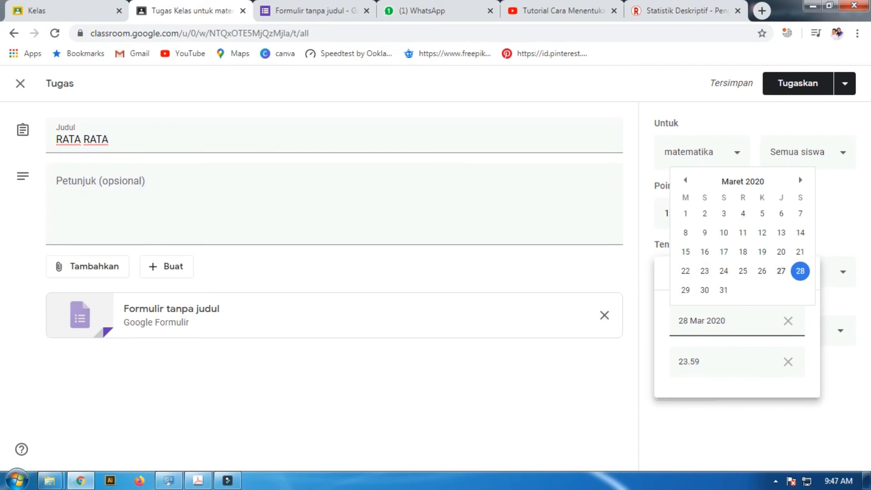
{"action": "key", "text": "Escape"}
Put the assignment under the STATISTIKA topic and close it without assigning it, leaving it as a draft
{"action": "left_click", "coordinate": [754, 330]}
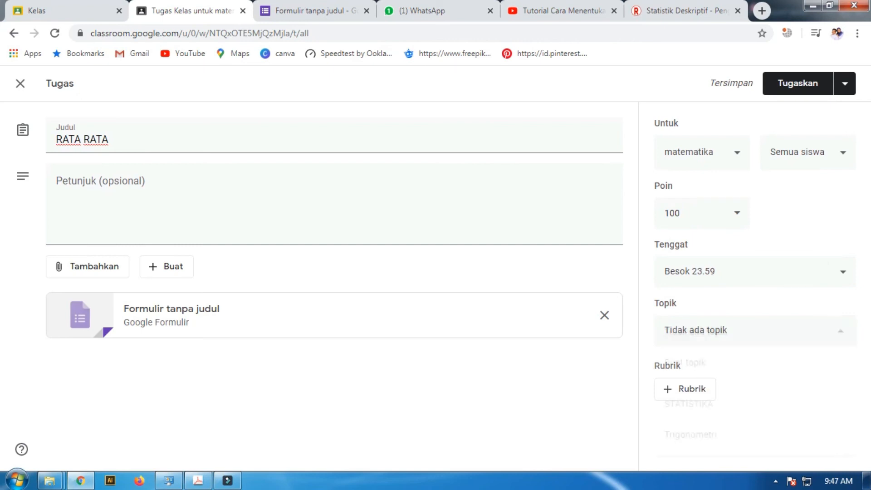
{"action": "left_click", "coordinate": [754, 405]}
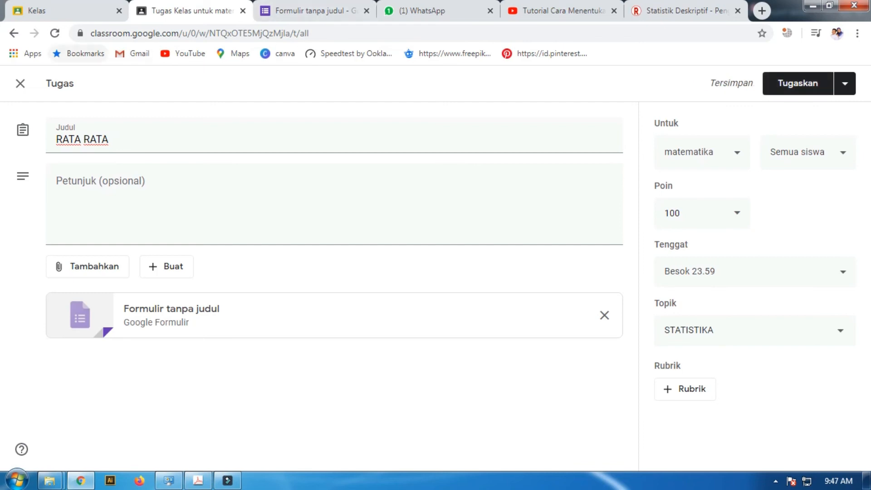
{"action": "left_click", "coordinate": [20, 83]}
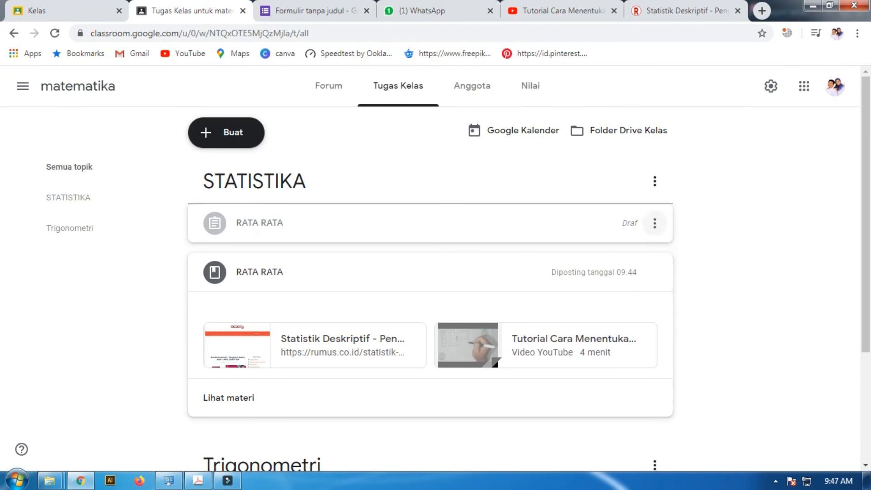
Open the turned-in student work of the coordinate assignment under Trigonometri and look through the list of submissions
{"action": "scroll", "coordinate": [430, 347], "scroll_direction": "down", "scroll_amount": 3}
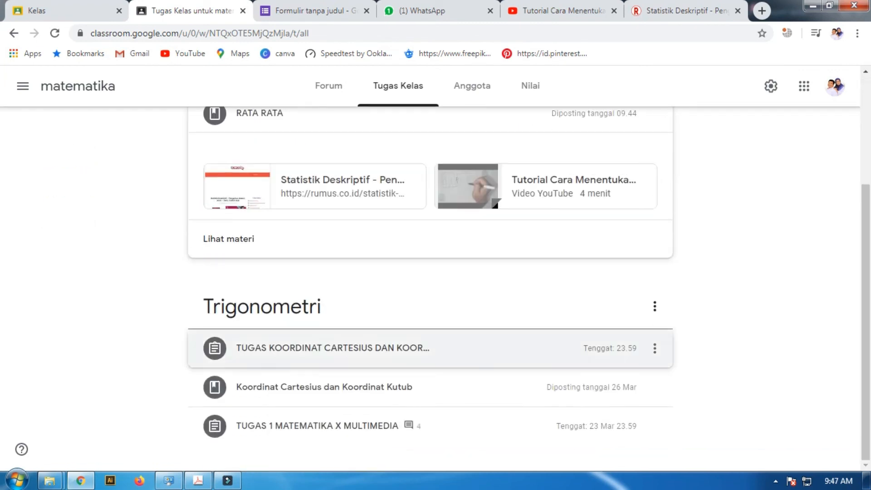
{"action": "left_click", "coordinate": [430, 348]}
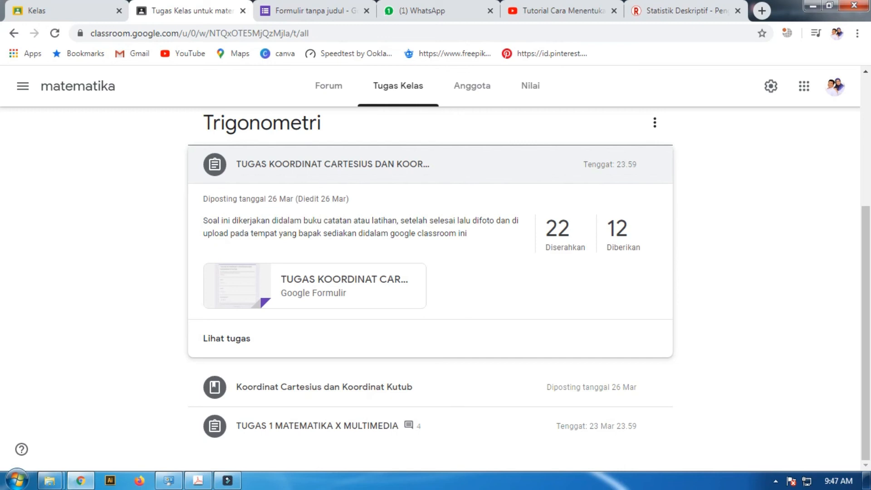
{"action": "left_click", "coordinate": [430, 164]}
{"action": "left_click", "coordinate": [430, 348]}
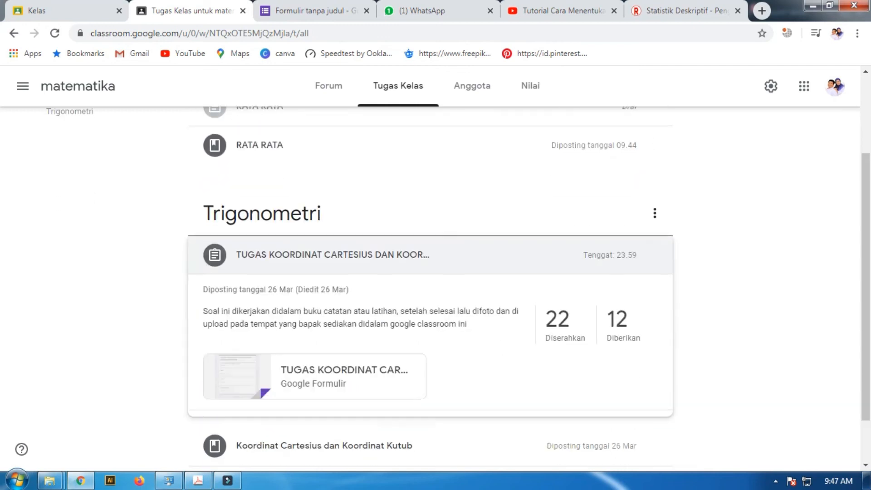
{"action": "left_click", "coordinate": [564, 324]}
{"action": "scroll", "coordinate": [565, 324], "scroll_direction": "down", "scroll_amount": 4}
{"action": "scroll", "coordinate": [585, 310], "scroll_direction": "up", "scroll_amount": 4}
{"action": "scroll", "coordinate": [585, 311], "scroll_direction": "down", "scroll_amount": 5}
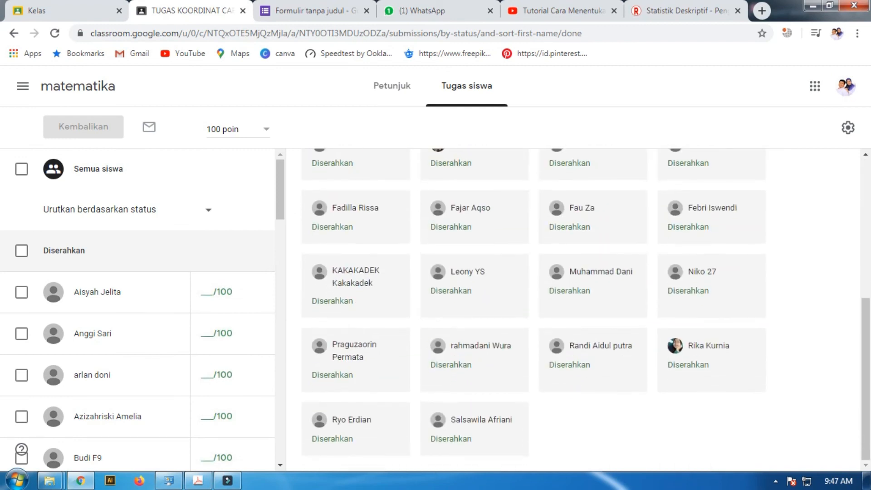
{"action": "scroll", "coordinate": [576, 309], "scroll_direction": "up", "scroll_amount": 5}
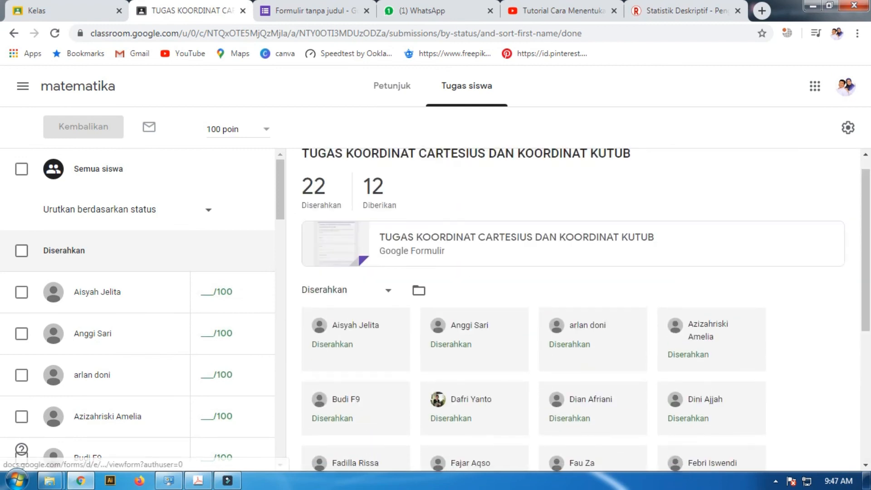
Look through the student list and submission cards of the coordinate assignment, briefly opening and closing its attached Google Form
{"action": "scroll", "coordinate": [136, 308], "scroll_direction": "down", "scroll_amount": 3}
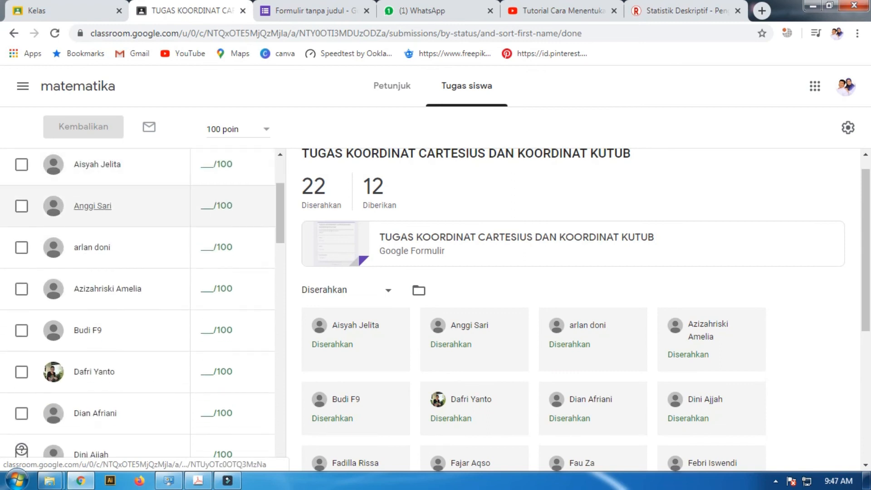
{"action": "scroll", "coordinate": [136, 304], "scroll_direction": "up", "scroll_amount": 2}
{"action": "scroll", "coordinate": [136, 304], "scroll_direction": "down", "scroll_amount": 6}
{"action": "scroll", "coordinate": [136, 272], "scroll_direction": "down", "scroll_amount": 12}
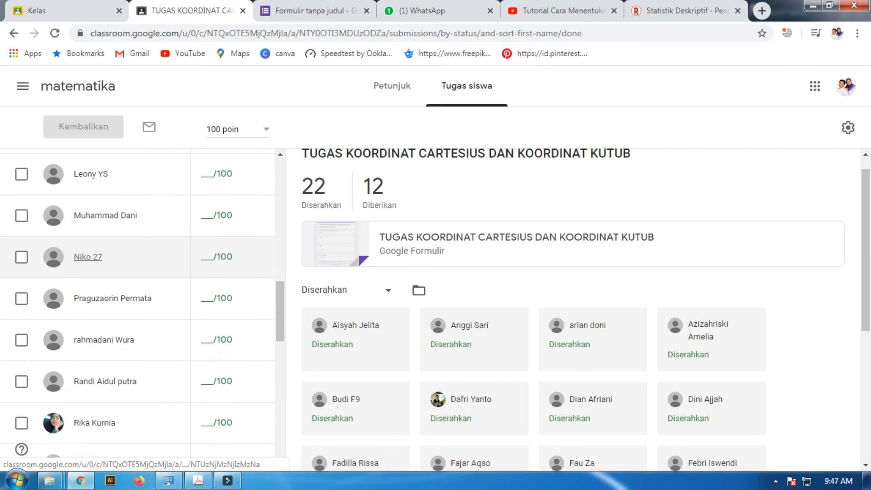
{"action": "scroll", "coordinate": [122, 206], "scroll_direction": "up", "scroll_amount": 4}
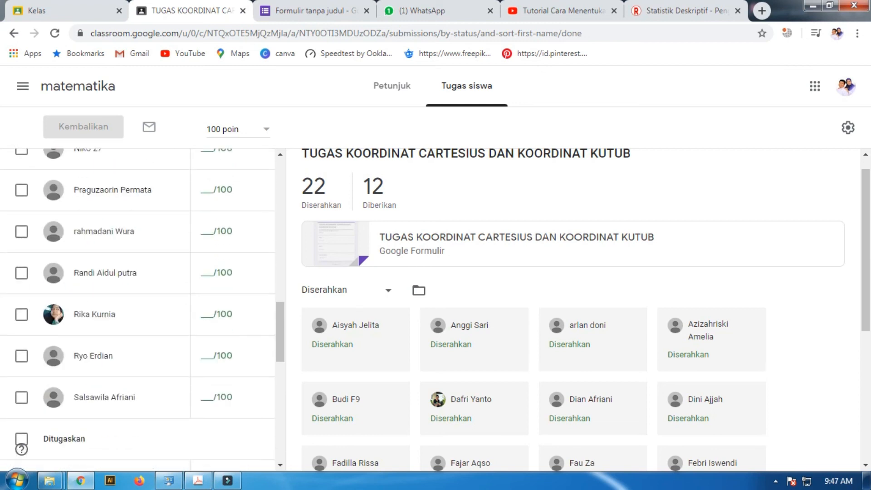
{"action": "left_click", "coordinate": [445, 240]}
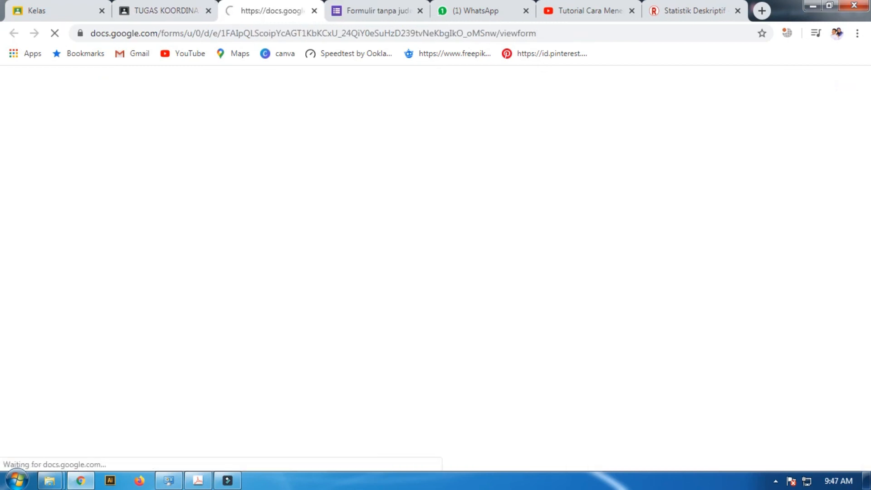
{"action": "key", "text": "ctrl+w"}
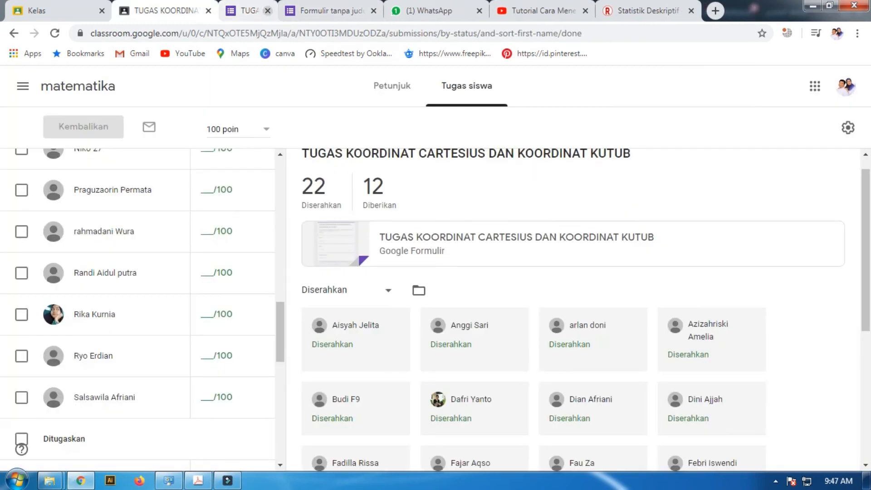
{"action": "scroll", "coordinate": [574, 309], "scroll_direction": "down", "scroll_amount": 3}
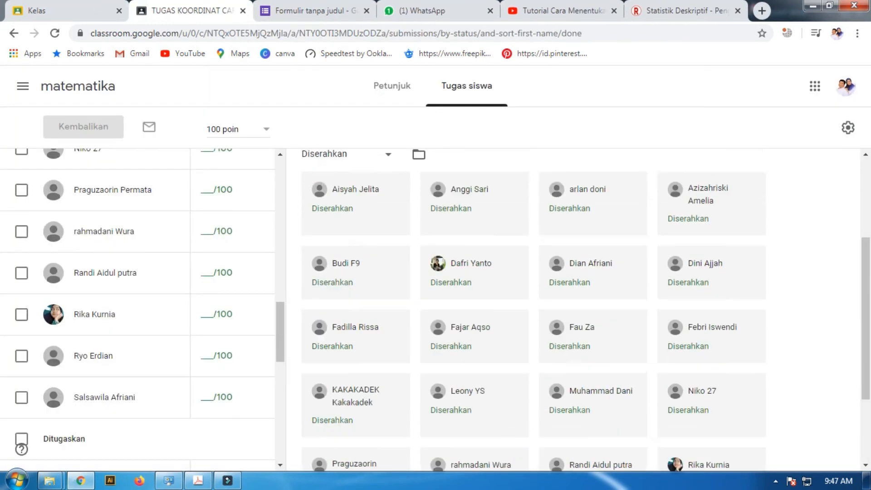
{"action": "scroll", "coordinate": [573, 309], "scroll_direction": "up", "scroll_amount": 3}
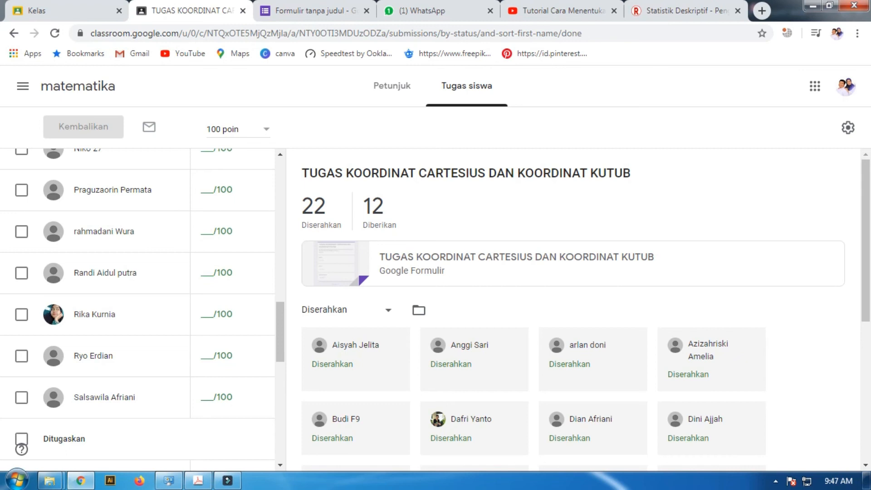
{"action": "scroll", "coordinate": [580, 310], "scroll_direction": "down", "scroll_amount": 3}
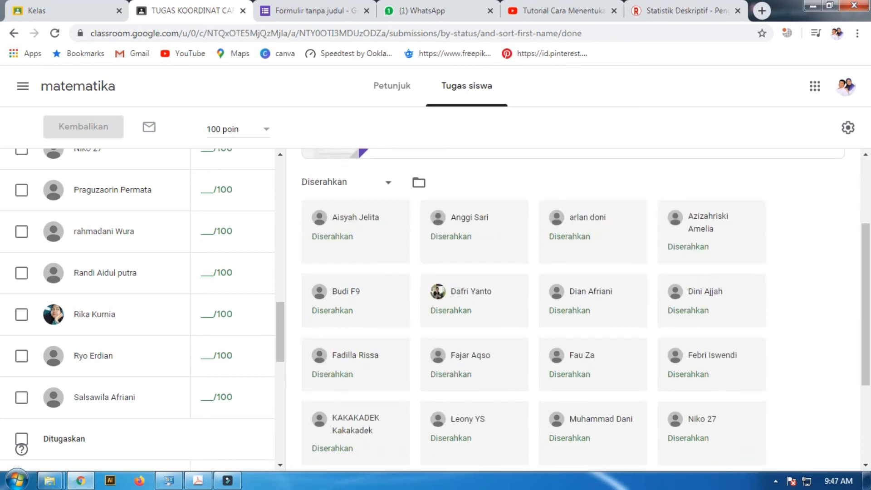
Check the status filter of the submissions and open the assignment's folder in Google Drive
{"action": "left_click", "coordinate": [388, 182]}
{"action": "left_click", "coordinate": [347, 182]}
{"action": "left_click", "coordinate": [418, 182]}
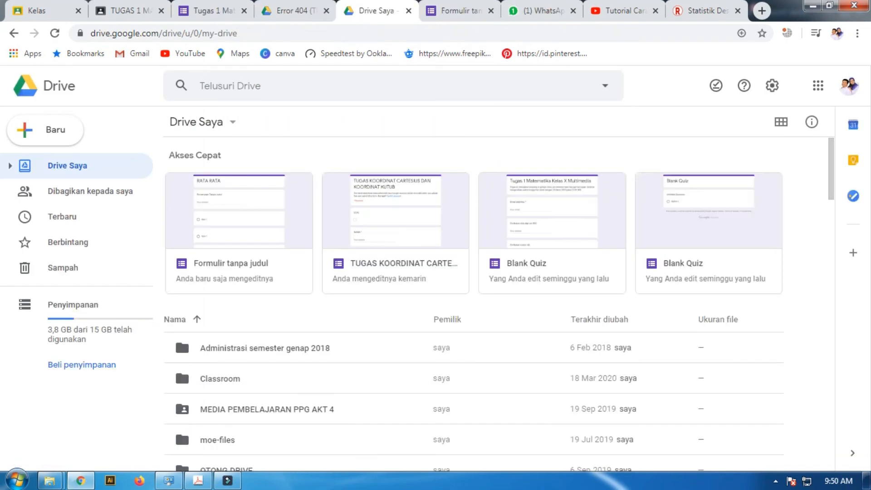
Open the Blank Quiz form titled Tugas 1 Matematika Kelas X Multimedia from Akses Cepat in Drive
{"action": "left_click", "coordinate": [551, 245]}
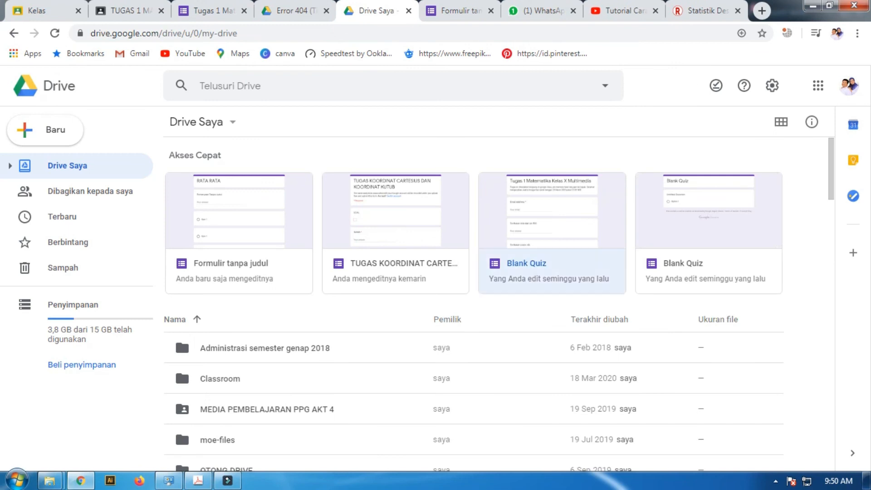
{"action": "double_click", "coordinate": [551, 245]}
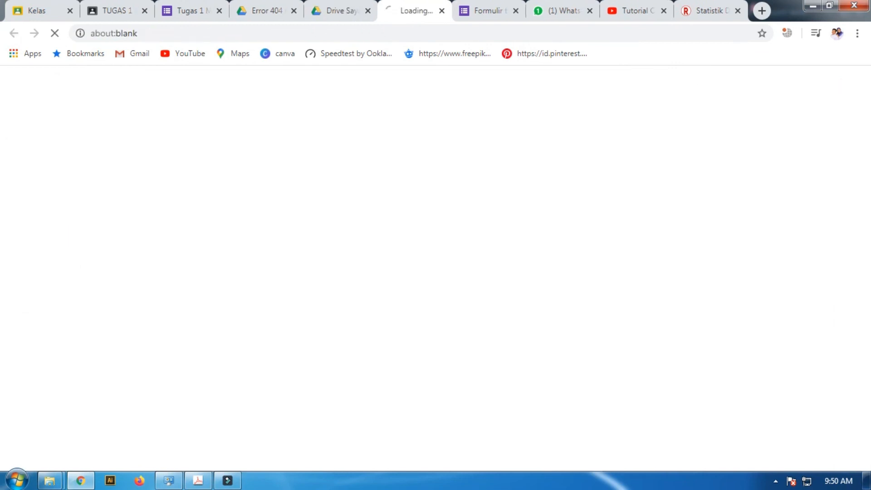
{"action": "scroll", "coordinate": [430, 291], "scroll_direction": "down", "scroll_amount": 6}
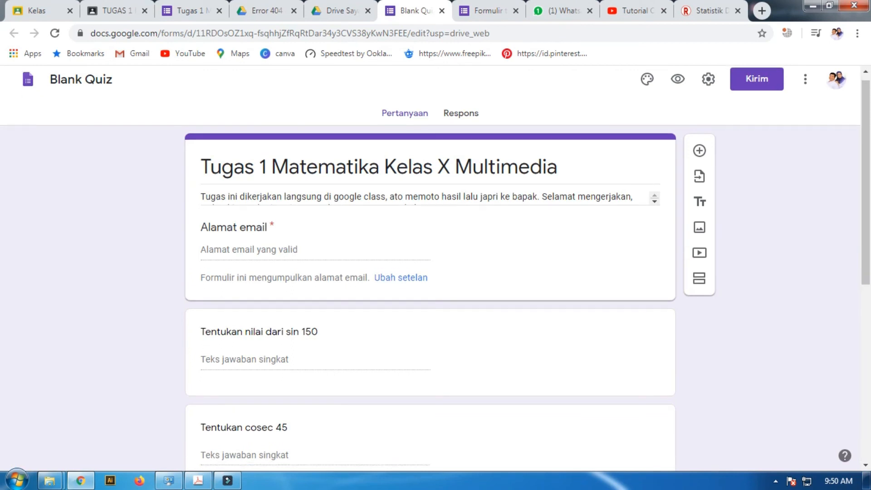
{"action": "scroll", "coordinate": [430, 290], "scroll_direction": "up", "scroll_amount": 6}
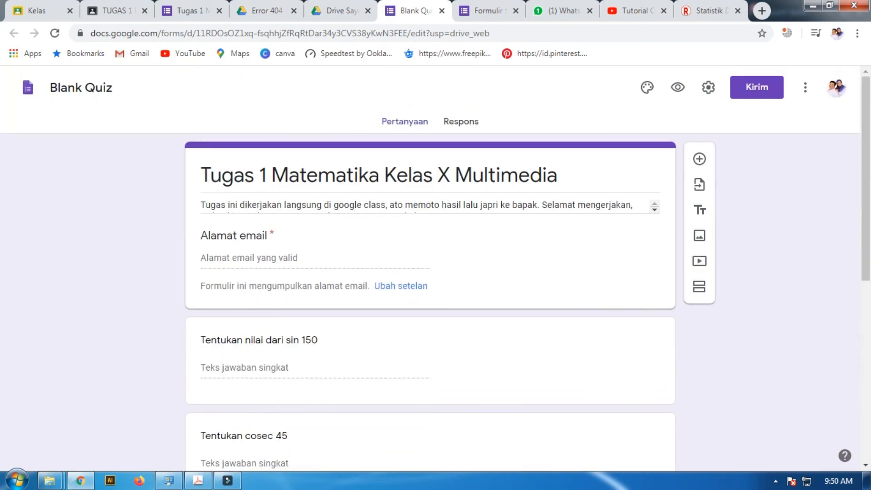
View the form's response summary with its score distribution and switch to the Individual responses
{"action": "left_click", "coordinate": [461, 122]}
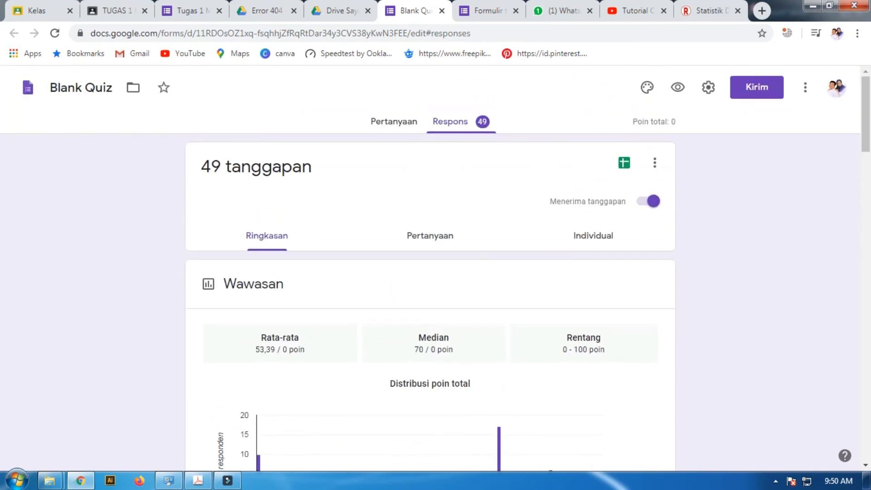
{"action": "scroll", "coordinate": [430, 272], "scroll_direction": "down", "scroll_amount": 1}
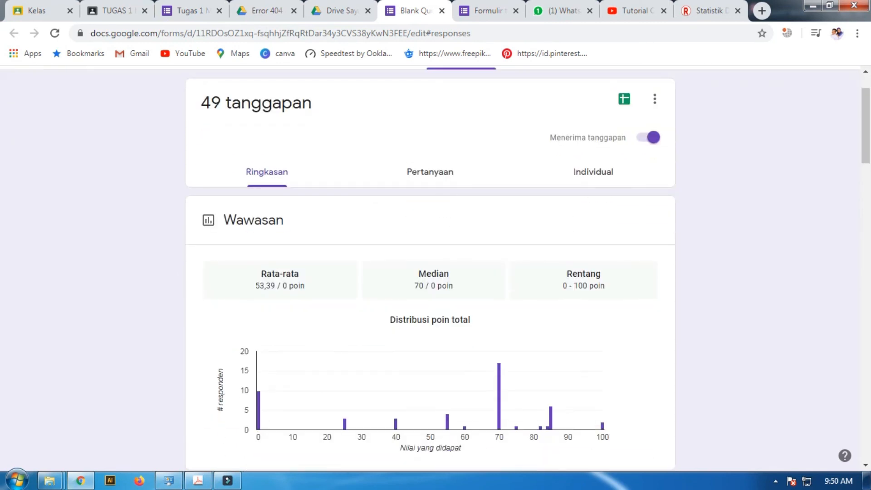
{"action": "left_click", "coordinate": [593, 172]}
{"action": "scroll", "coordinate": [593, 227], "scroll_direction": "down", "scroll_amount": 2}
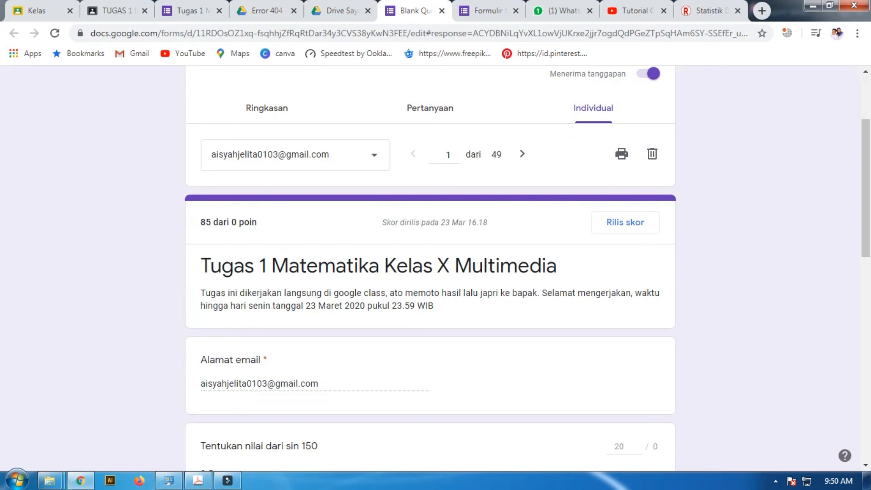
Browse the respondent list, select response 47 and look through its answers to the quiz questions
{"action": "left_click", "coordinate": [295, 154]}
{"action": "scroll", "coordinate": [290, 150], "scroll_direction": "down", "scroll_amount": 6}
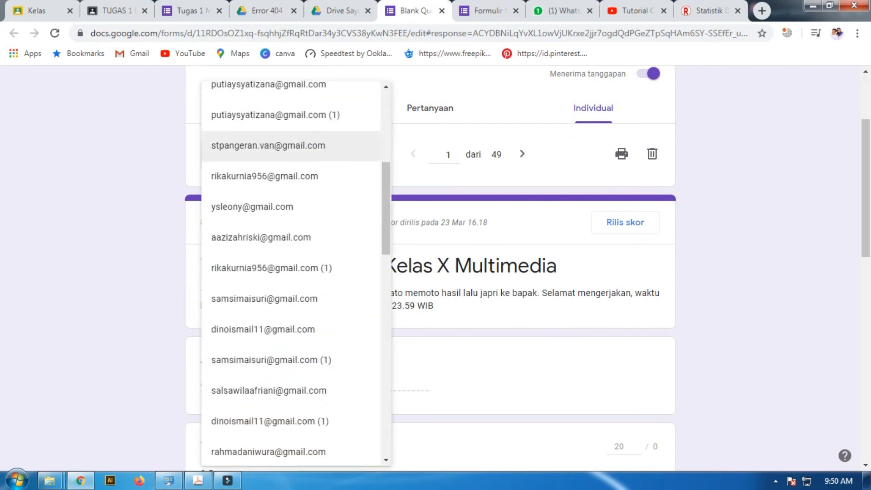
{"action": "scroll", "coordinate": [290, 272], "scroll_direction": "down", "scroll_amount": 15}
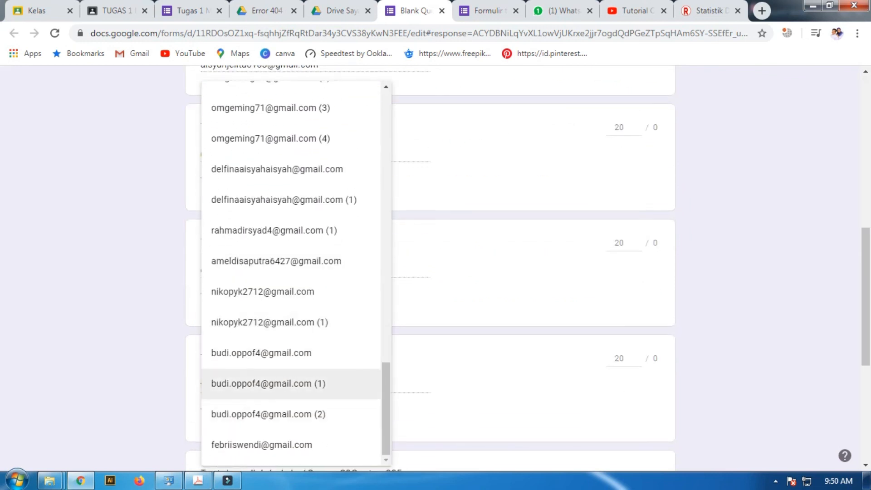
{"action": "left_click", "coordinate": [268, 383]}
{"action": "scroll", "coordinate": [430, 272], "scroll_direction": "down", "scroll_amount": 5}
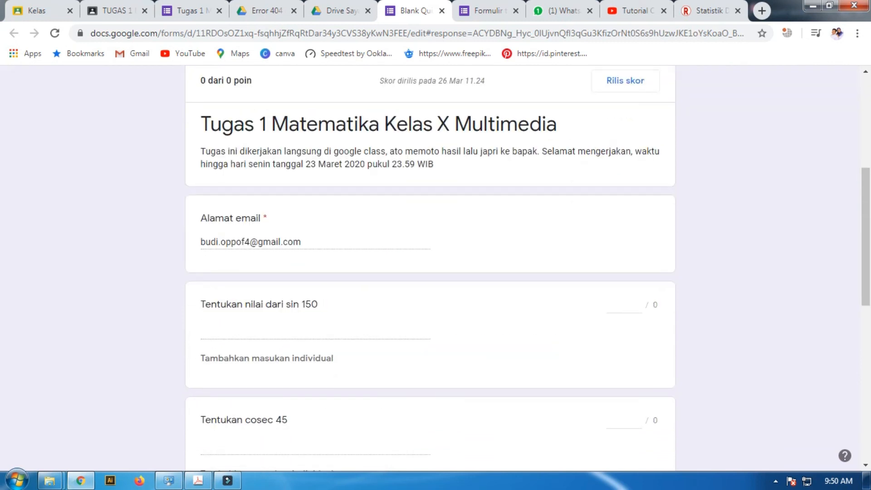
{"action": "scroll", "coordinate": [430, 272], "scroll_direction": "down", "scroll_amount": 1}
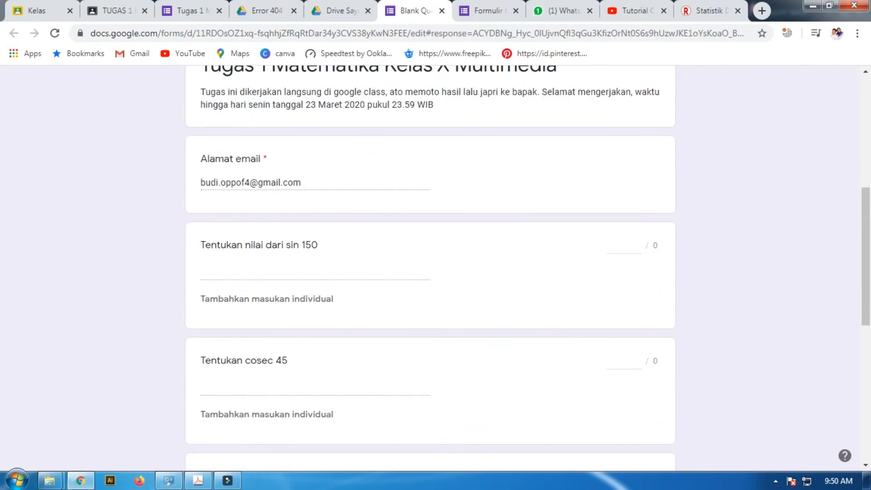
{"action": "scroll", "coordinate": [430, 272], "scroll_direction": "down", "scroll_amount": 1}
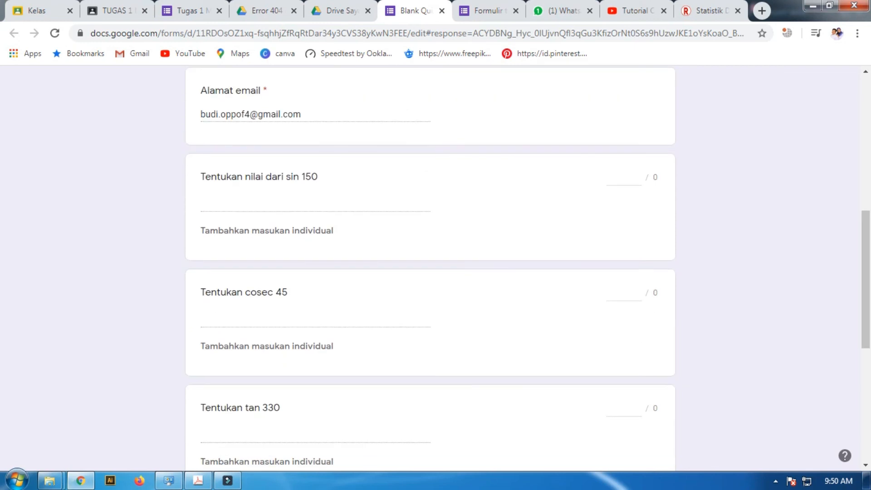
{"action": "scroll", "coordinate": [429, 273], "scroll_direction": "up", "scroll_amount": 3}
Select response 48 from the respondent list and examine its answers
{"action": "left_click", "coordinate": [295, 77]}
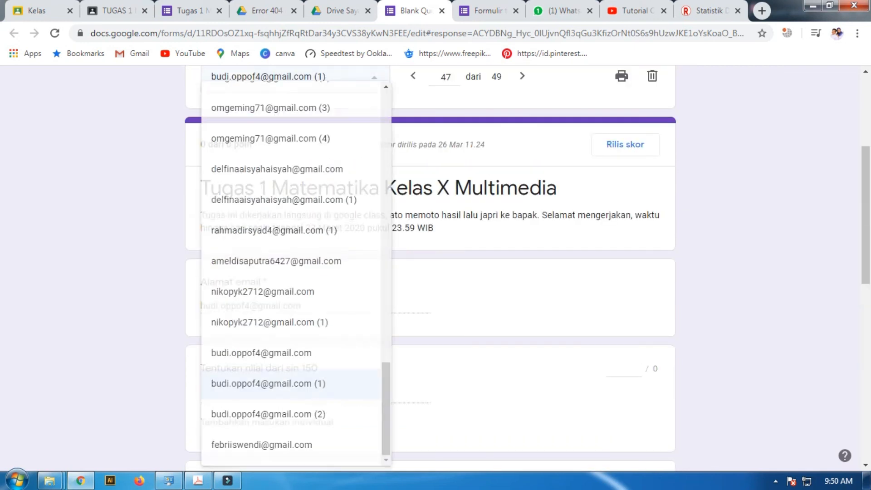
{"action": "left_click", "coordinate": [268, 414]}
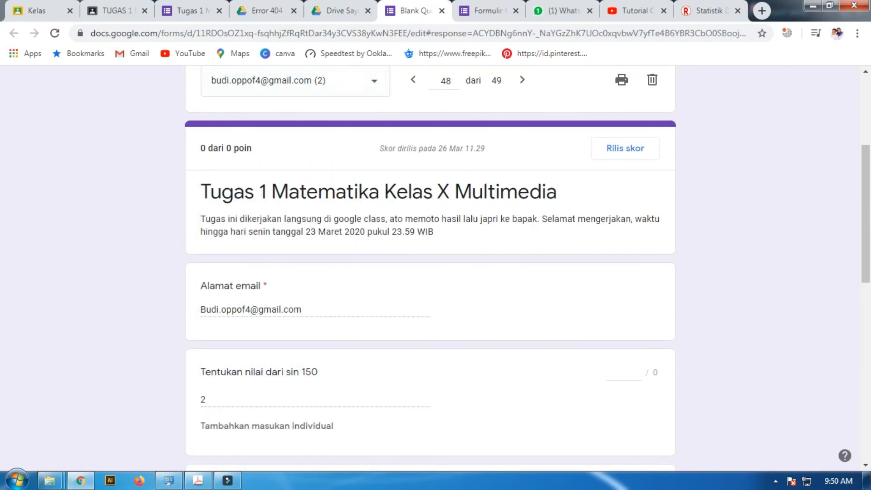
{"action": "scroll", "coordinate": [430, 272], "scroll_direction": "down", "scroll_amount": 4}
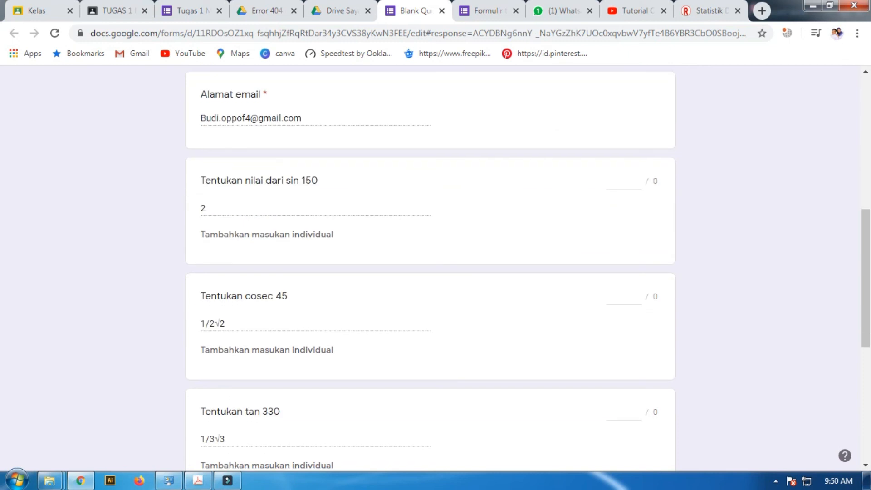
Give 5 points each to the answers for sin 150 and cosec 45 in response 48
{"action": "left_click", "coordinate": [619, 180]}
{"action": "type", "text": "5"}
{"action": "scroll", "coordinate": [430, 272], "scroll_direction": "down", "scroll_amount": 2}
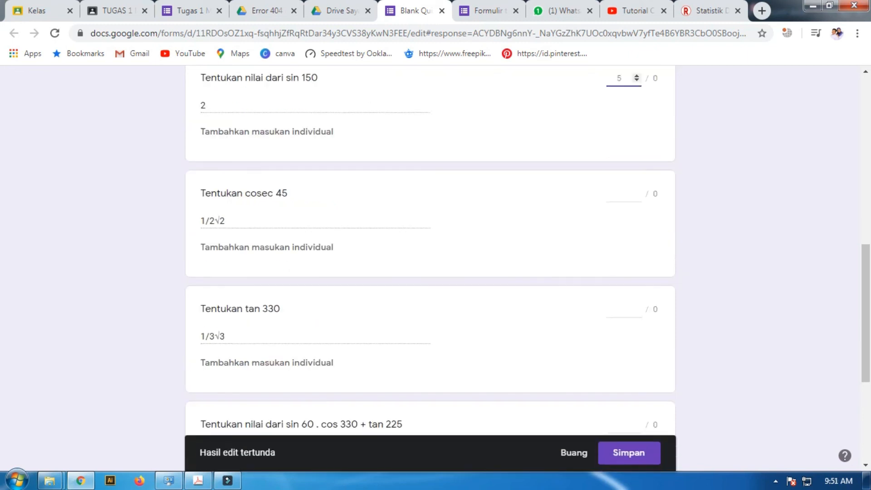
{"action": "left_click", "coordinate": [623, 169]}
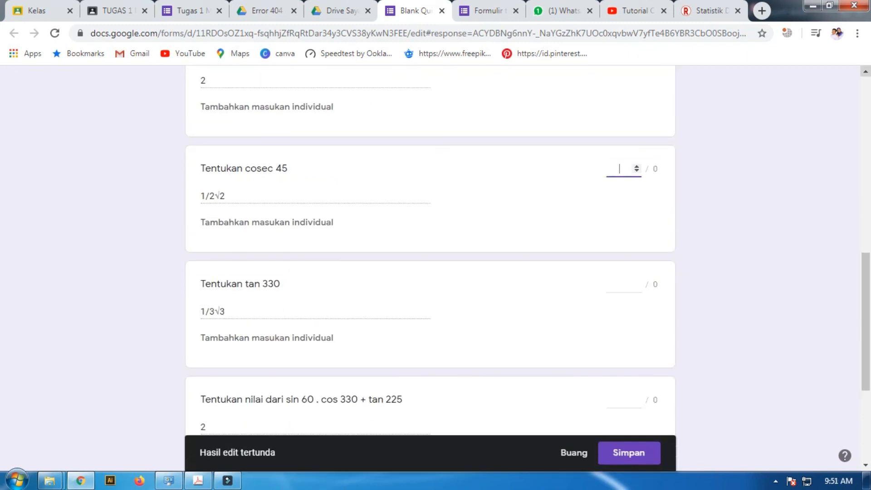
{"action": "type", "text": "10"}
{"action": "key", "text": "BackSpace"}
{"action": "key", "text": "BackSpace"}
{"action": "type", "text": "5"}
Give 20 points to the tan 330 answer and 5 points to the sin 60 . cos 330 + tan 225 answer
{"action": "scroll", "coordinate": [430, 249], "scroll_direction": "down", "scroll_amount": 3}
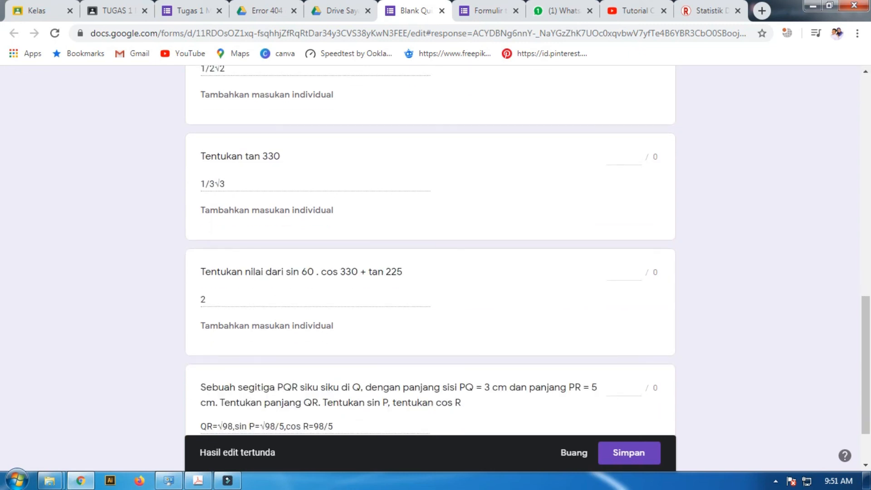
{"action": "left_click", "coordinate": [619, 157]}
{"action": "type", "text": "20"}
{"action": "scroll", "coordinate": [430, 249], "scroll_direction": "down", "scroll_amount": 2}
{"action": "left_click", "coordinate": [619, 196]}
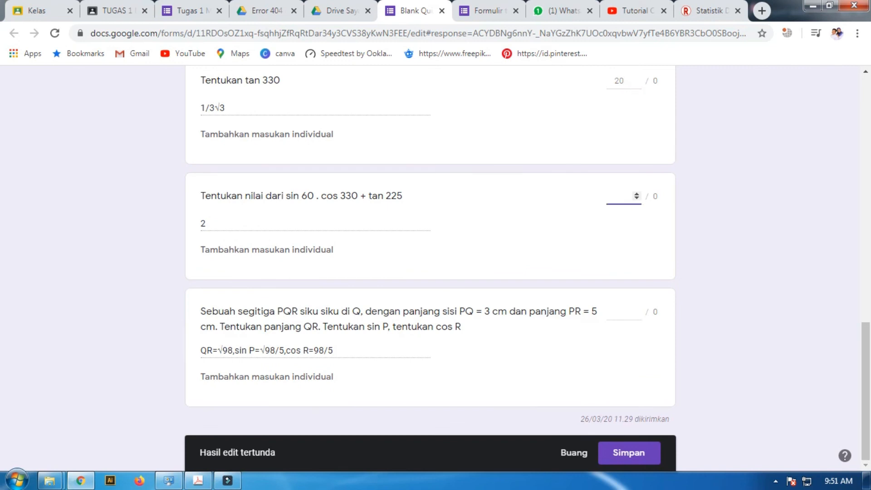
{"action": "type", "text": "4"}
{"action": "type", "text": "5"}
{"action": "left_click", "coordinate": [619, 311]}
Leave response 48 for the previous response, discarding the unsaved scores
{"action": "scroll", "coordinate": [430, 268], "scroll_direction": "up", "scroll_amount": 12}
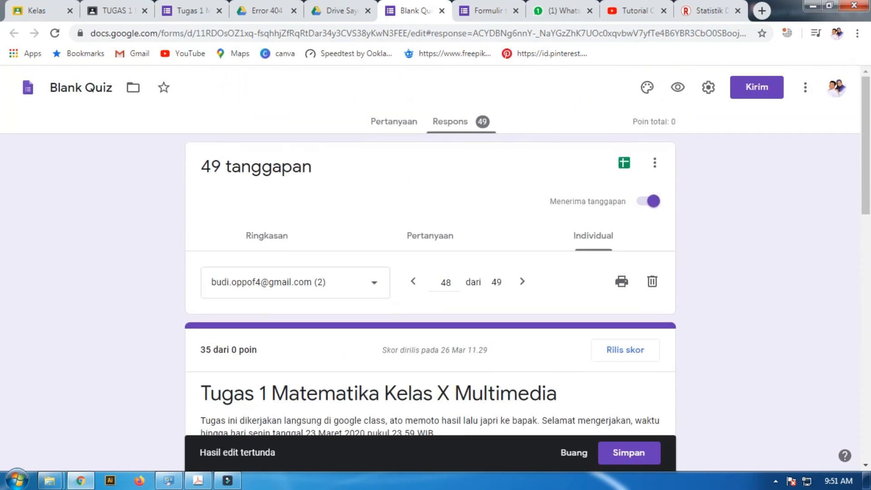
{"action": "left_click", "coordinate": [345, 283]}
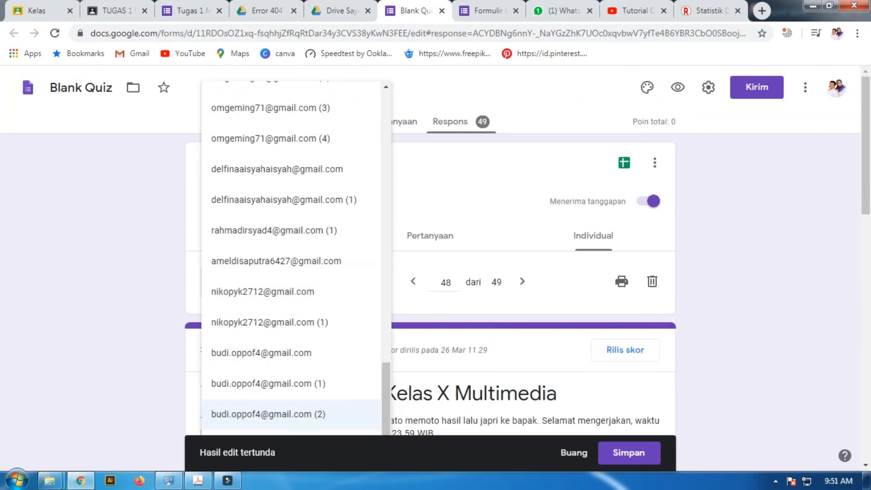
{"action": "left_click", "coordinate": [446, 282]}
{"action": "left_click", "coordinate": [413, 281]}
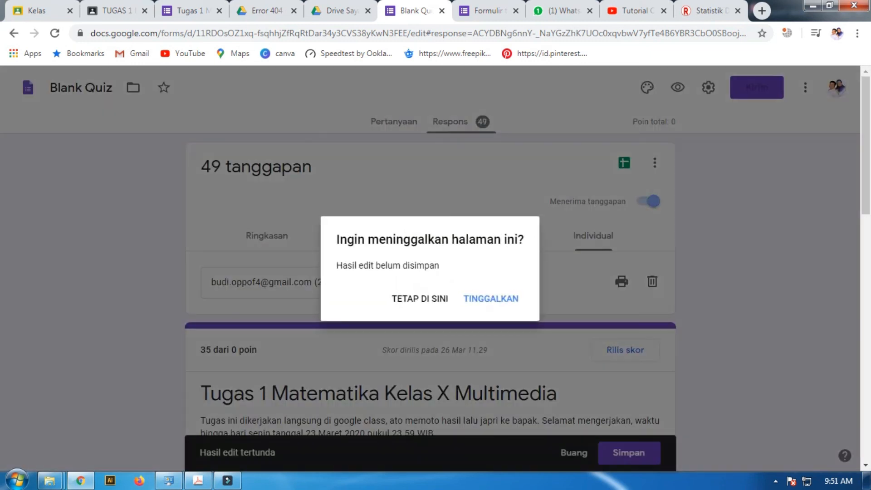
{"action": "left_click", "coordinate": [491, 298]}
Step back through the individual responses to number 42 and look through its answers and awarded points
{"action": "left_click", "coordinate": [413, 281]}
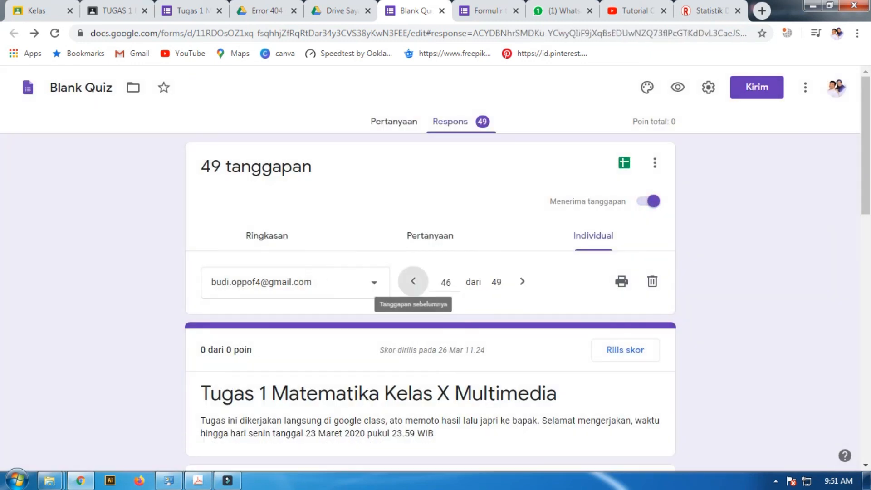
{"action": "left_click", "coordinate": [413, 281]}
{"action": "left_click", "coordinate": [413, 281]}
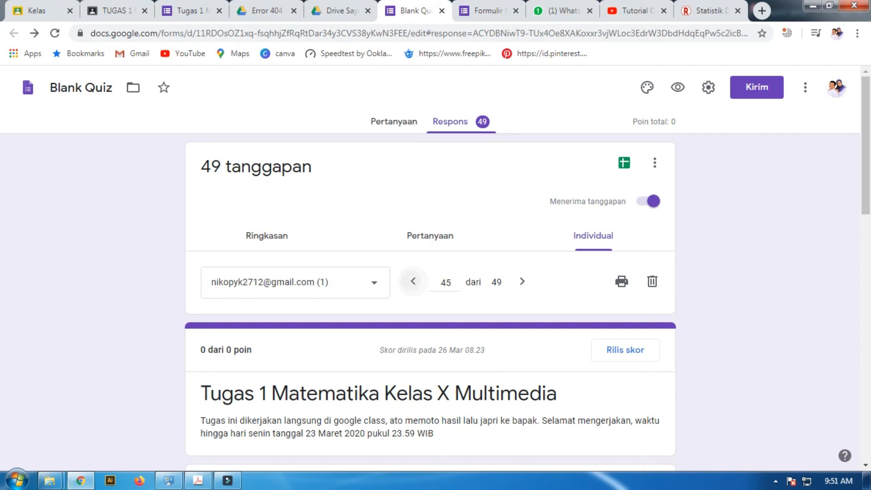
{"action": "left_click", "coordinate": [413, 281]}
{"action": "left_click", "coordinate": [412, 281]}
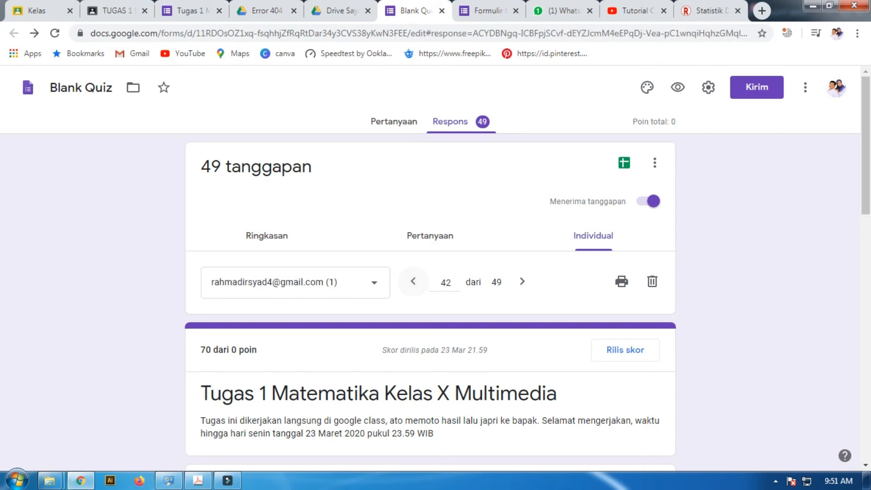
{"action": "scroll", "coordinate": [430, 273], "scroll_direction": "down", "scroll_amount": 7}
{"action": "scroll", "coordinate": [430, 272], "scroll_direction": "down", "scroll_amount": 6}
{"action": "scroll", "coordinate": [430, 272], "scroll_direction": "up", "scroll_amount": 3}
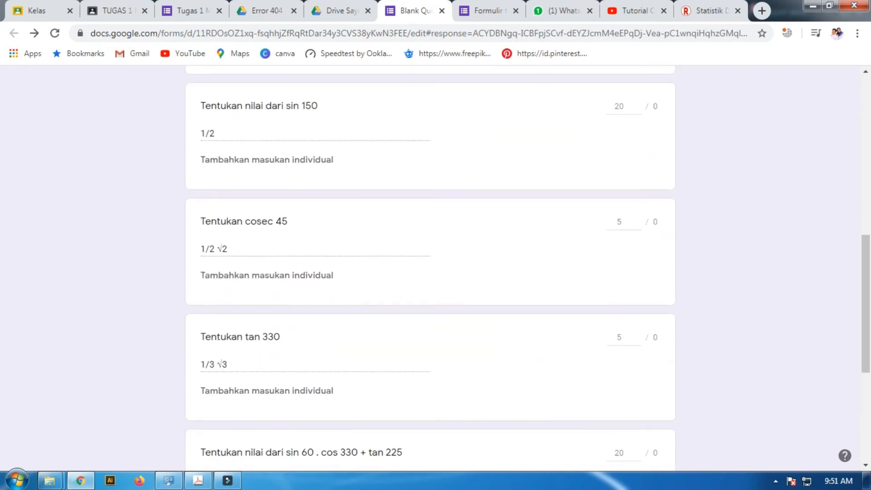
{"action": "scroll", "coordinate": [430, 272], "scroll_direction": "down", "scroll_amount": 6}
{"action": "scroll", "coordinate": [430, 273], "scroll_direction": "up", "scroll_amount": 14}
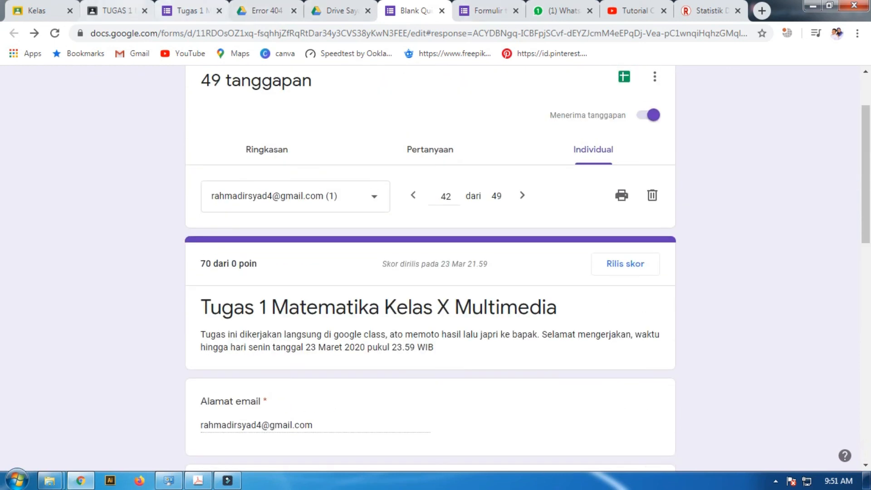
Return to the matematika class in Google Classroom, view the Nilai gradebook and go to the class Forum
{"action": "left_click", "coordinate": [117, 10]}
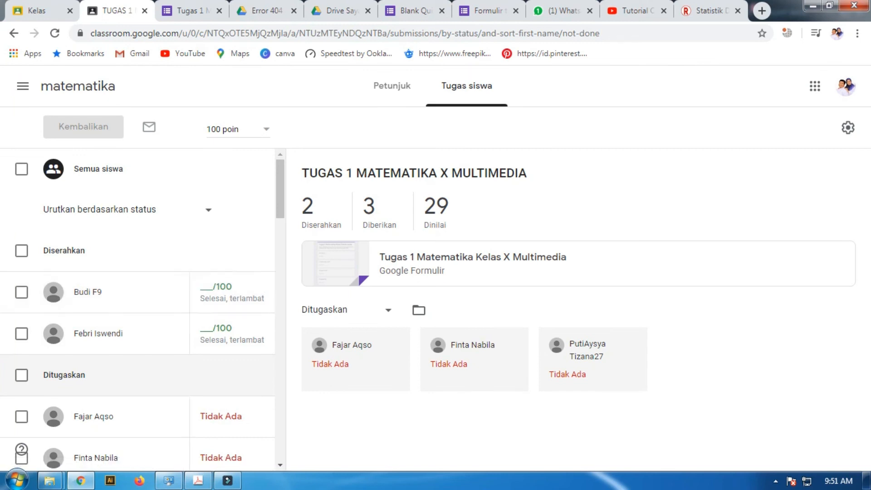
{"action": "left_click", "coordinate": [78, 85]}
{"action": "left_click", "coordinate": [530, 85]}
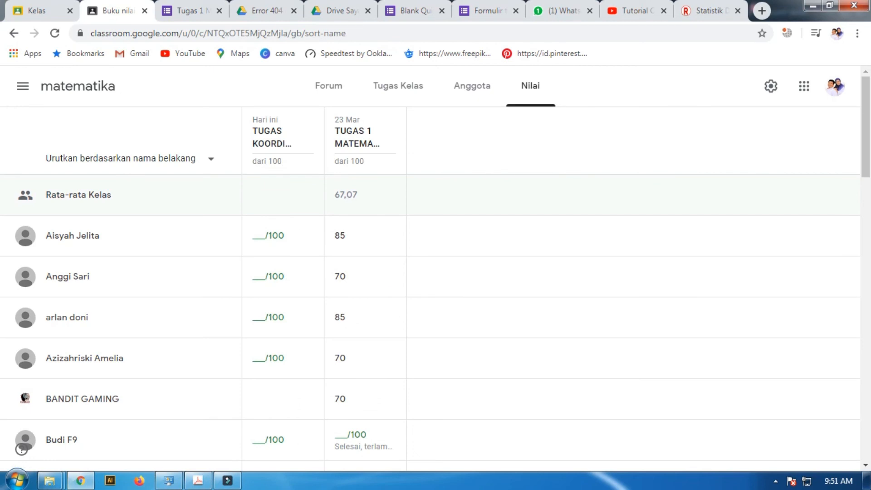
{"action": "left_click", "coordinate": [328, 86]}
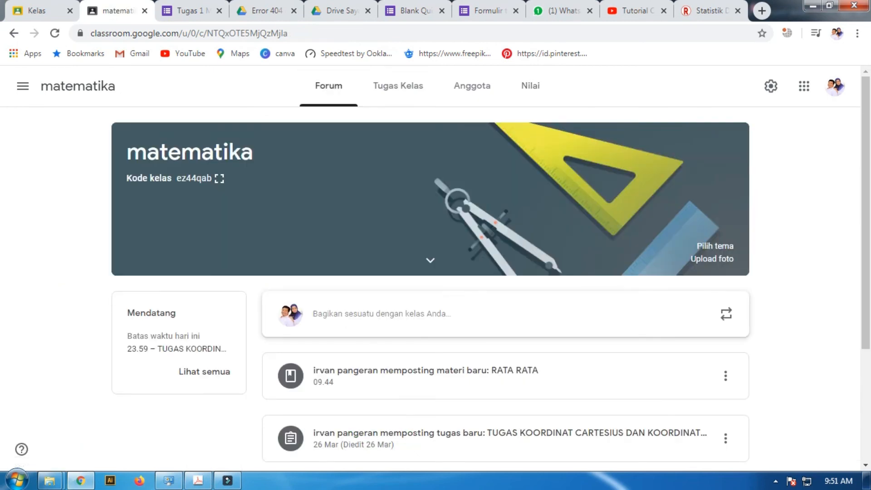